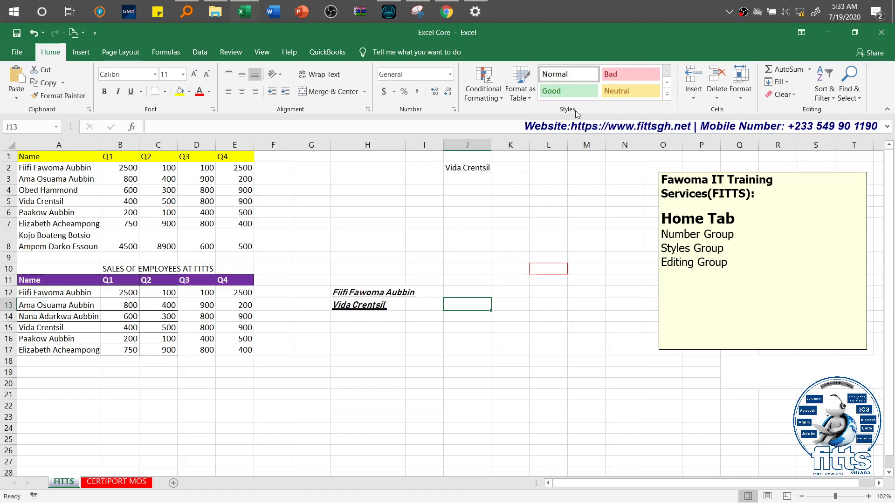
left_click(528, 206)
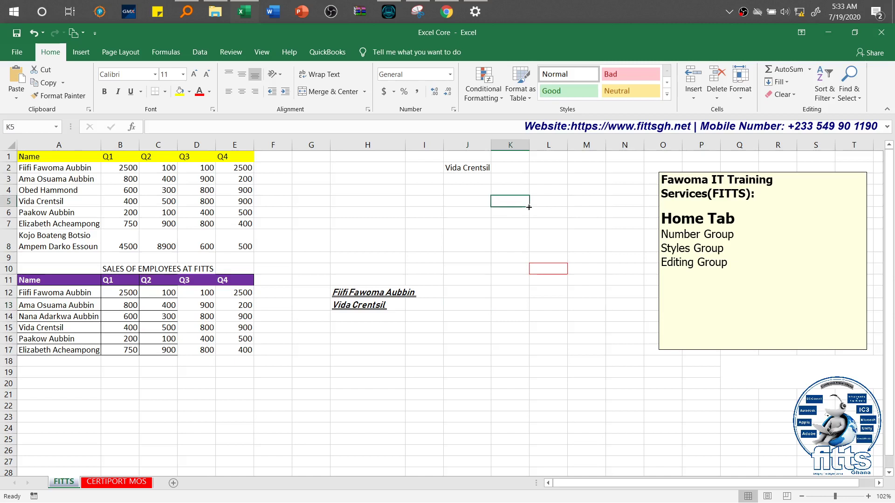
left_click(412, 213)
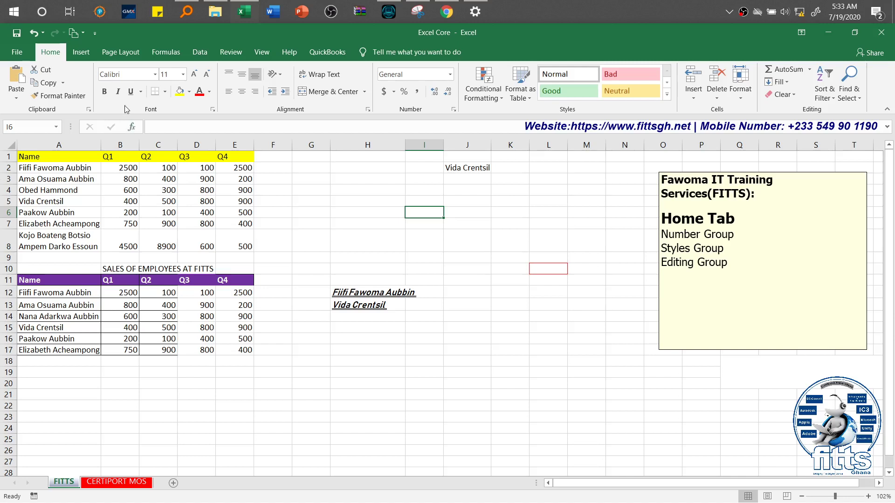
Move the title "SALES OF EMPLOYEES AT FITTS" from B10 to A10 by copying it over and clearing the original cell.
left_click(87, 279)
left_click(75, 270)
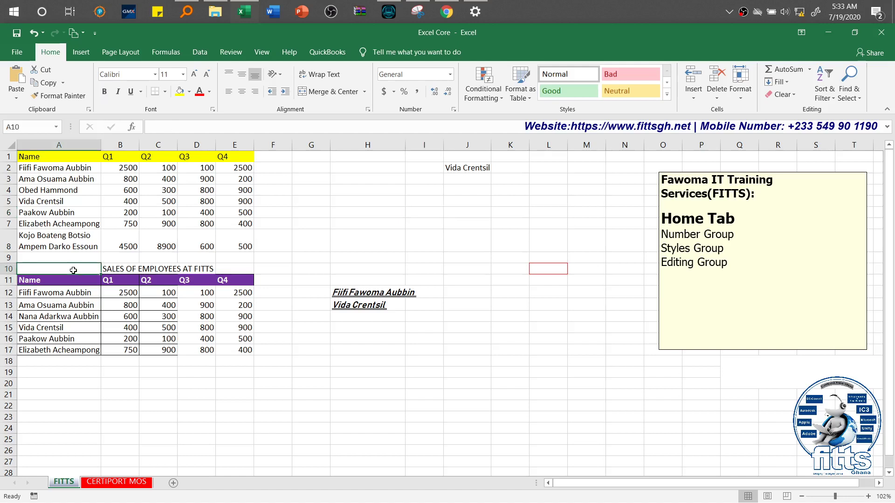
left_click(126, 267)
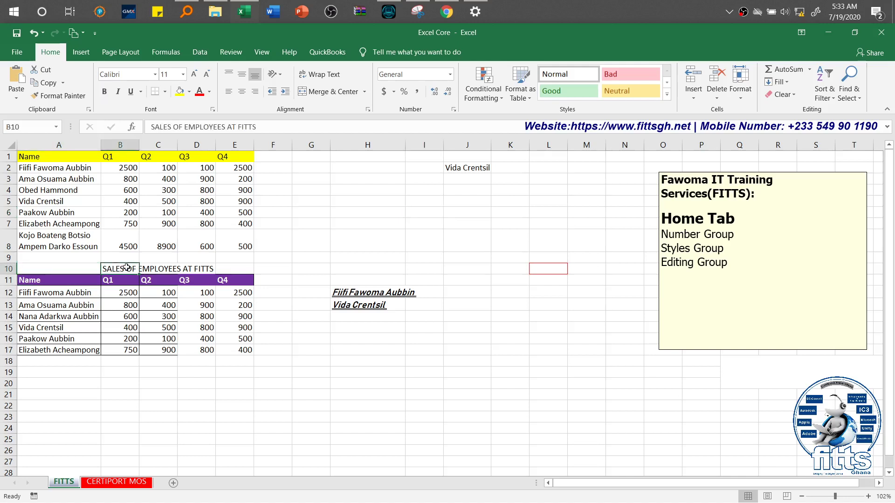
key("ctrl+c")
left_click(88, 269)
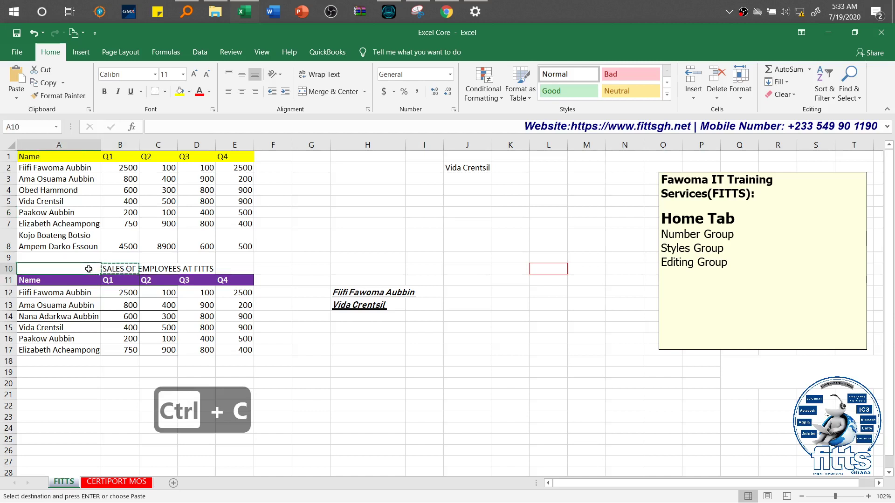
key("ctrl+v")
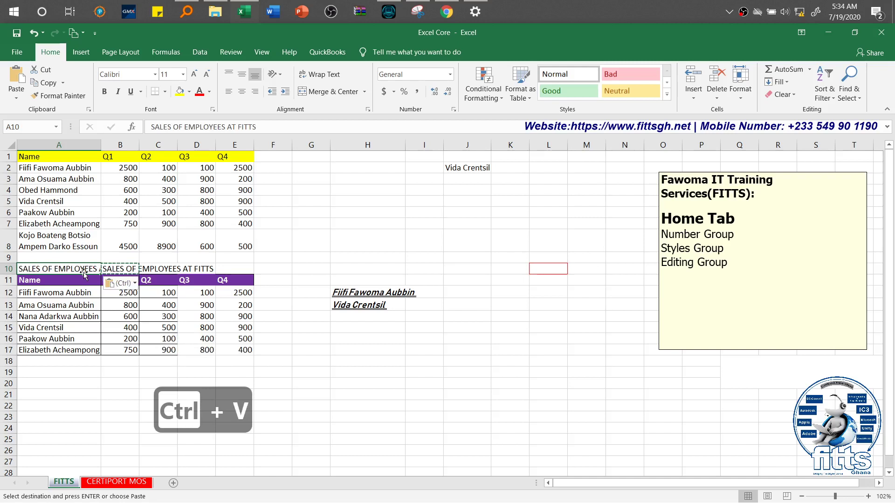
key("Right")
key("Delete")
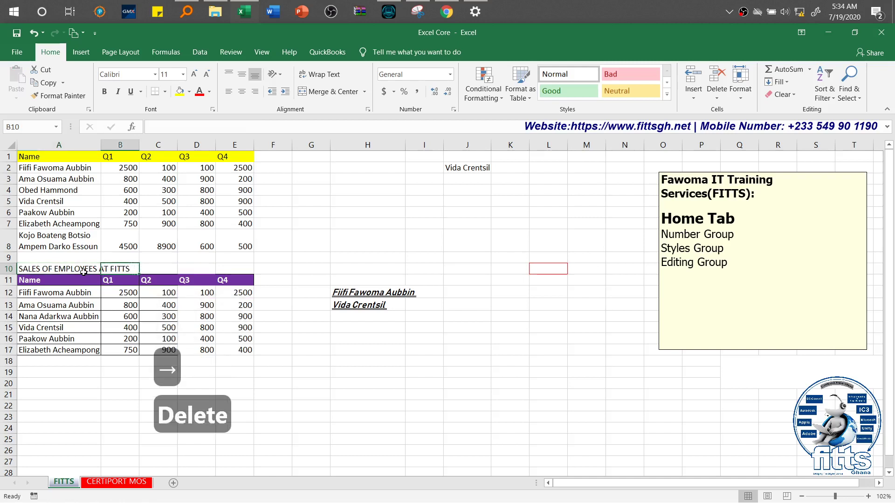
Merge cells A10:E10 with Merge Across and center the title horizontally.
key("Left")
key("shift+Right")
key("shift+Right")
key("shift+Right")
key("shift+Right")
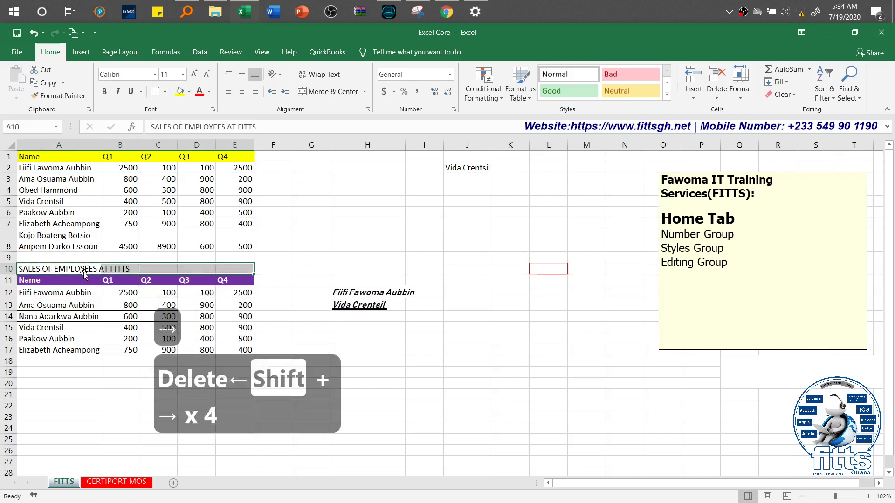
left_click(364, 92)
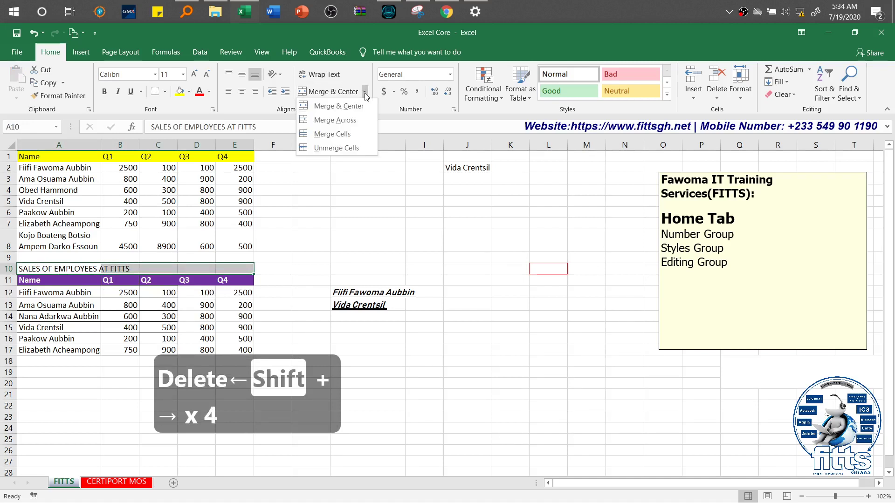
left_click(351, 122)
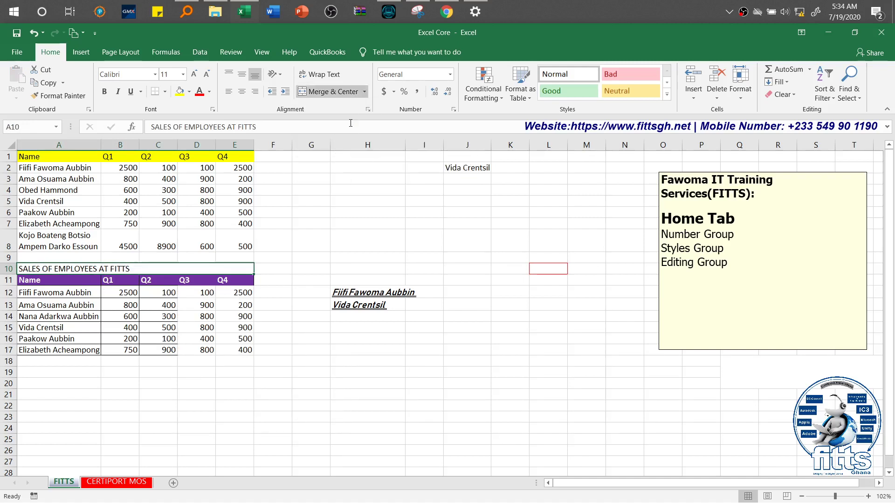
left_click(242, 93)
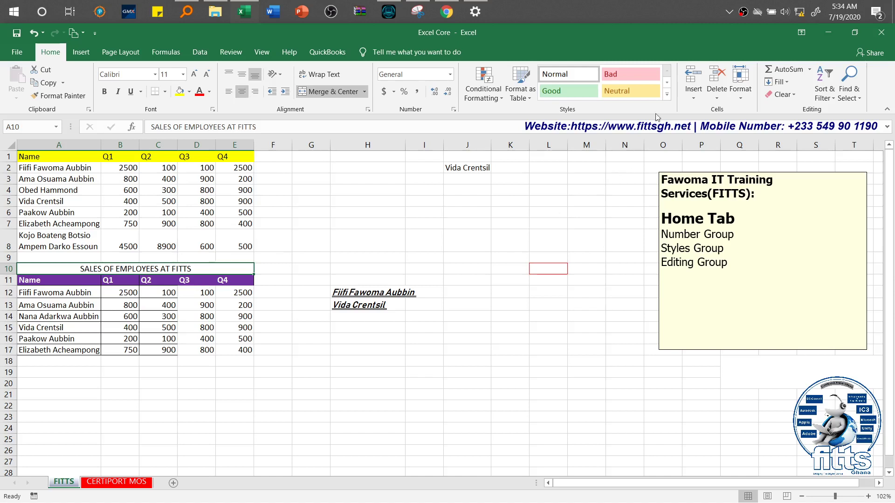
Preview the available cell styles on the merged title in row 10.
left_click(667, 97)
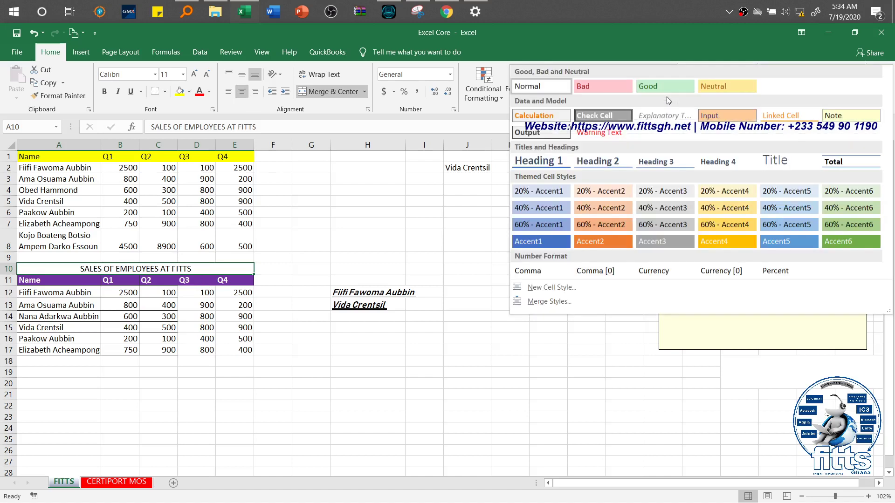
key("Escape")
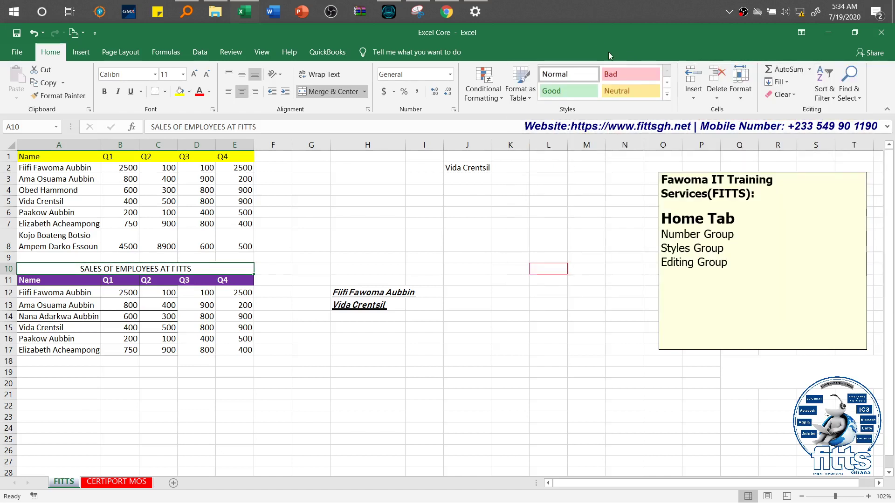
left_click(666, 94)
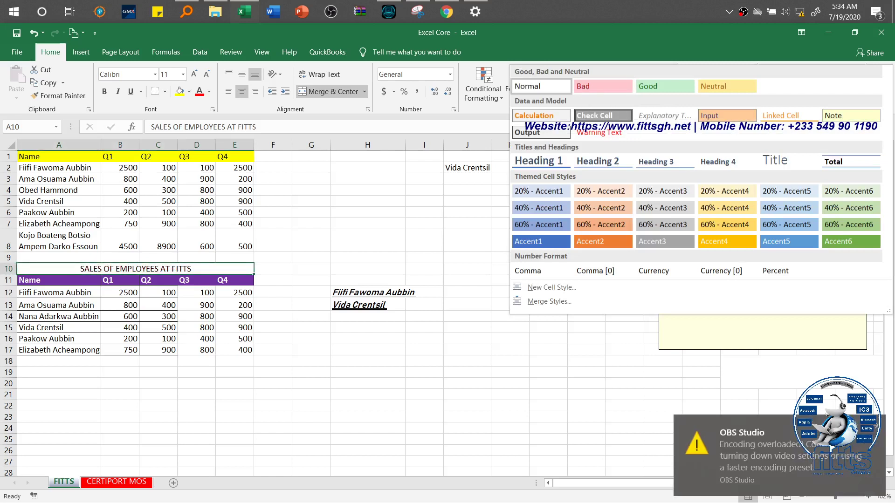
key("Escape")
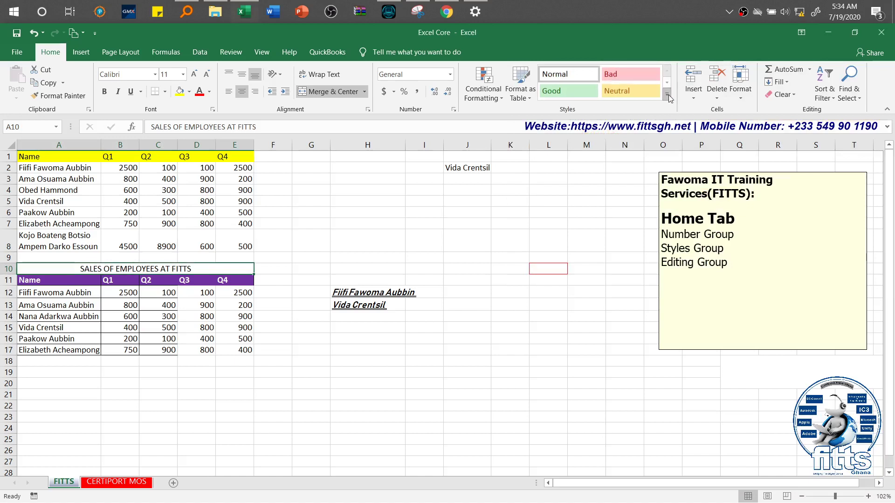
left_click(667, 94)
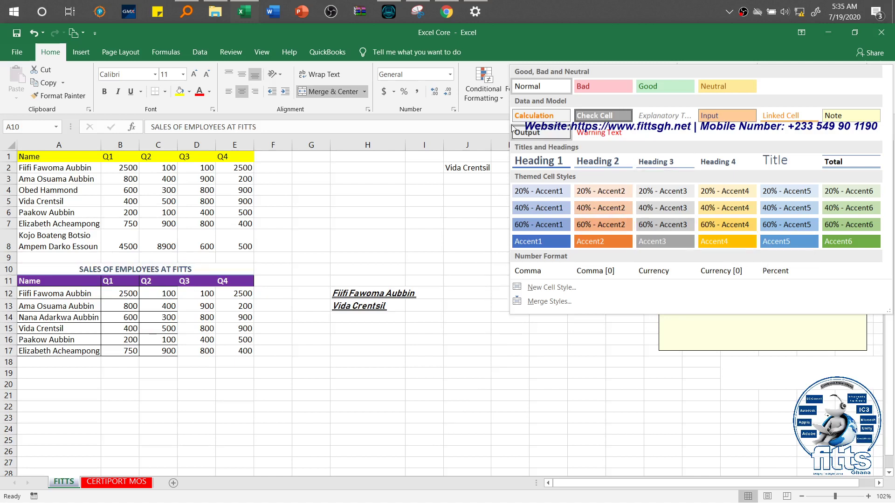
left_click(485, 112)
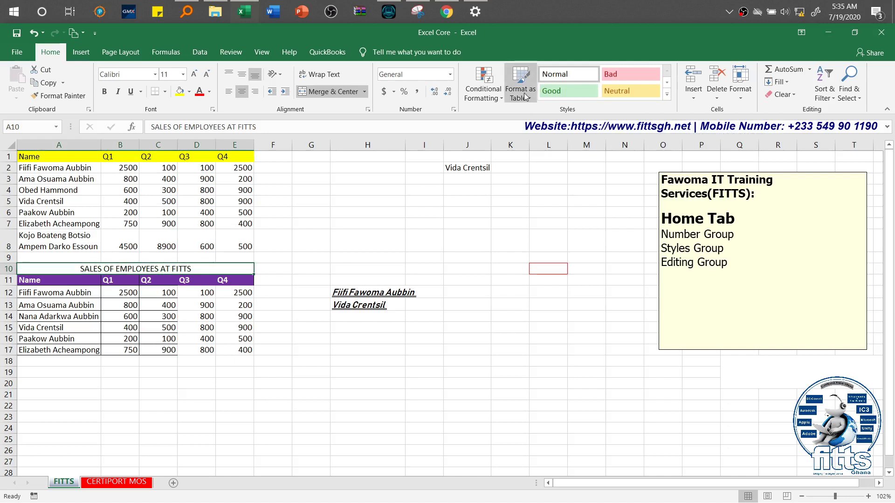
Go over the lower table's range A11:E17 and its header cells from Name to Q4.
left_click(286, 326)
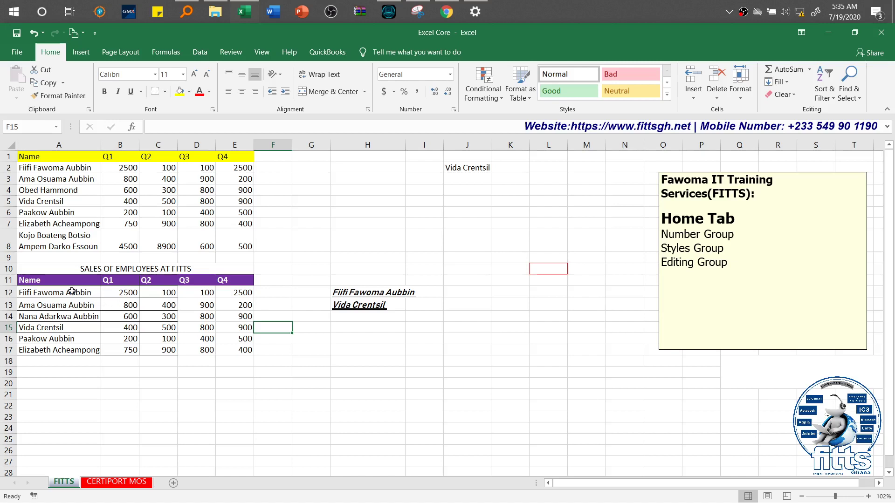
left_click_drag(63, 284, 229, 347)
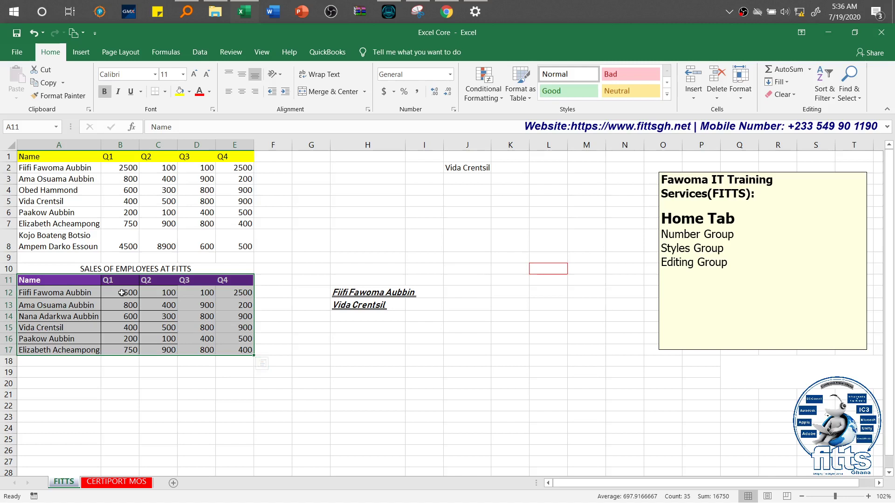
left_click(79, 282)
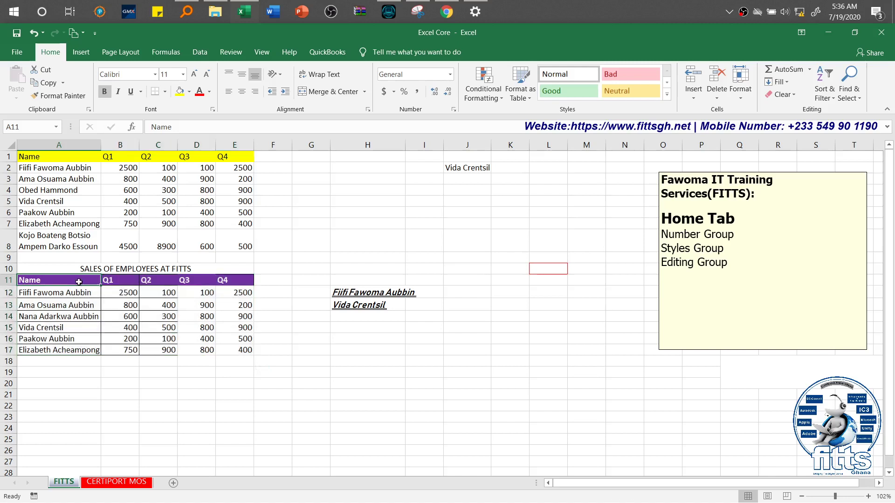
left_click(126, 281)
left_click(153, 281)
left_click(191, 279)
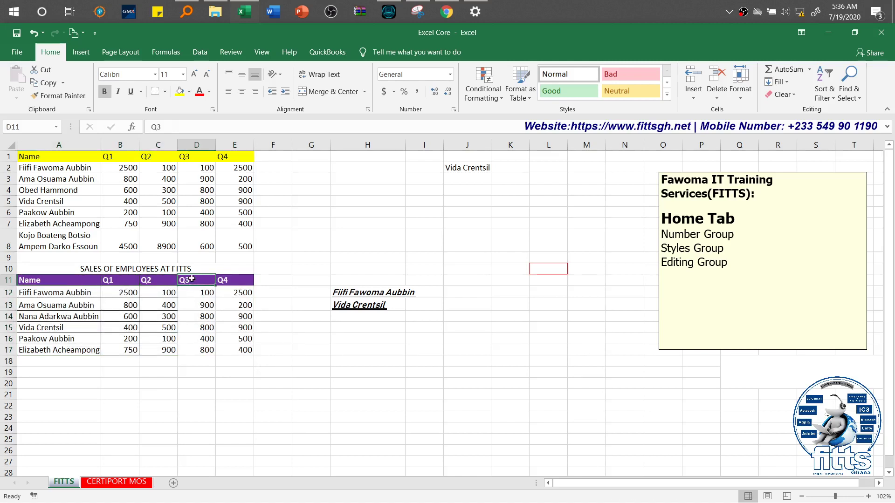
left_click(234, 278)
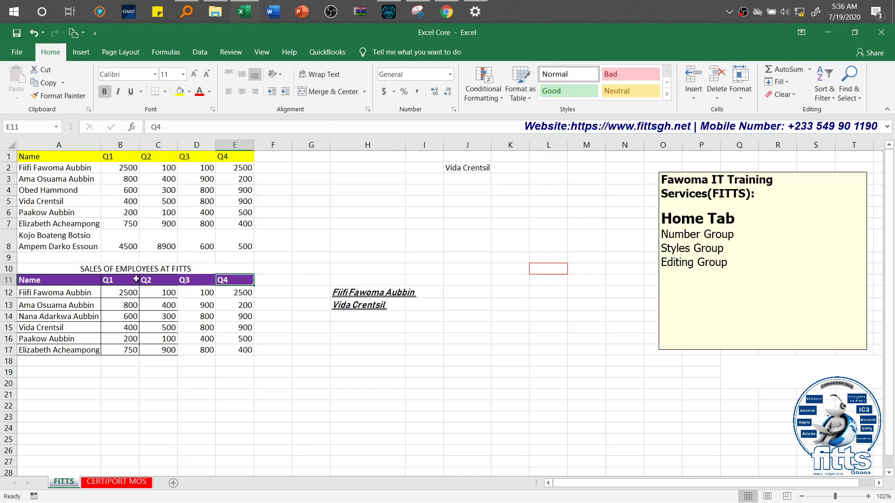
Format the range A11:E17 as a table with headers, using the orange light table style with a solid header row.
left_click(55, 279)
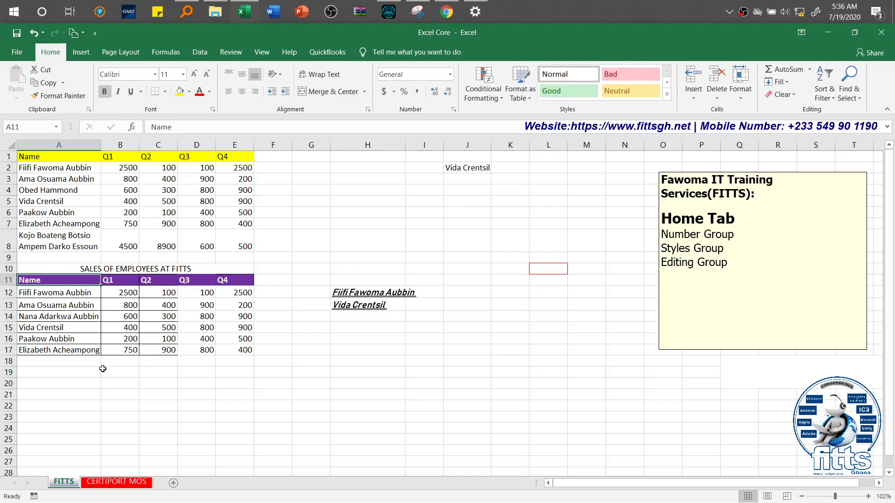
key("ctrl+shift+Right")
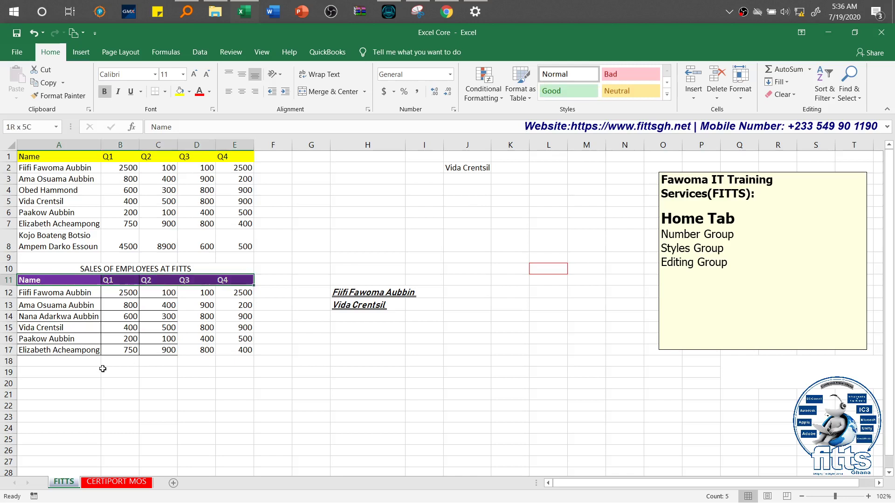
key("ctrl+shift+Down")
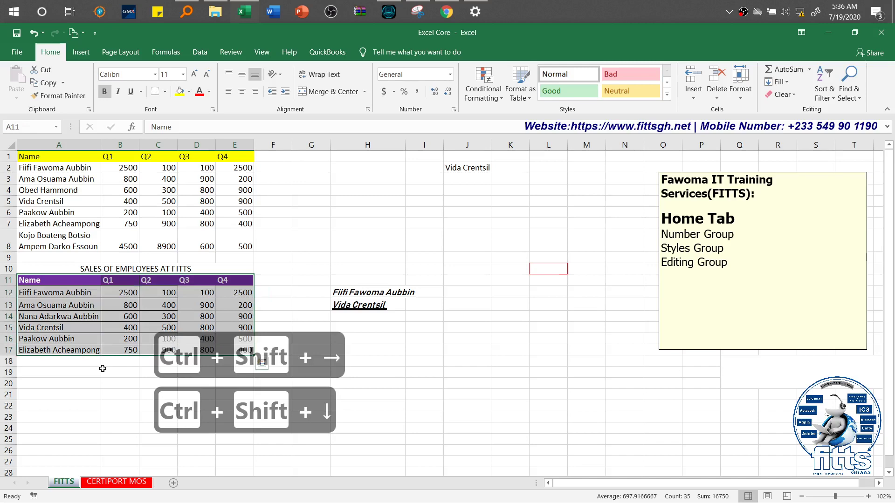
left_click(526, 101)
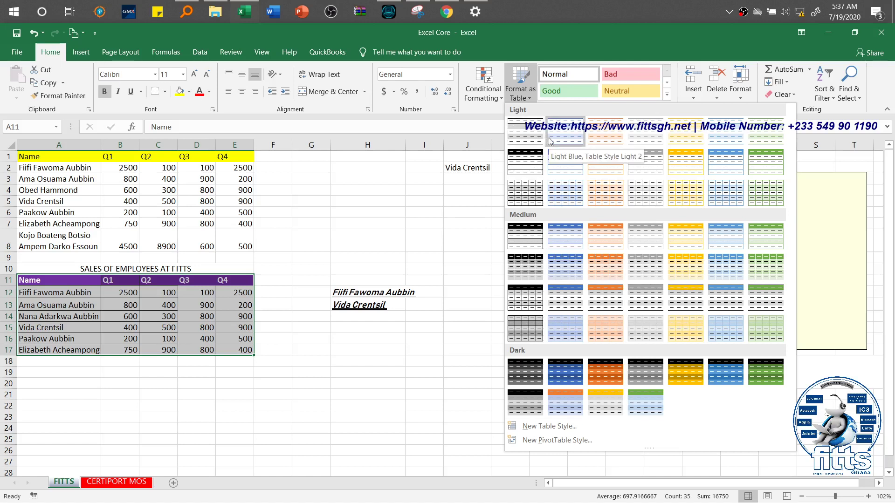
left_click(601, 164)
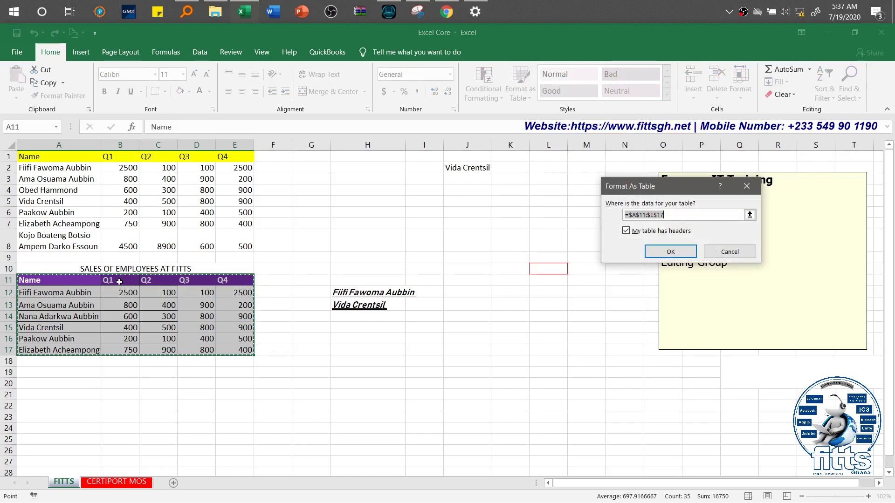
left_click(670, 252)
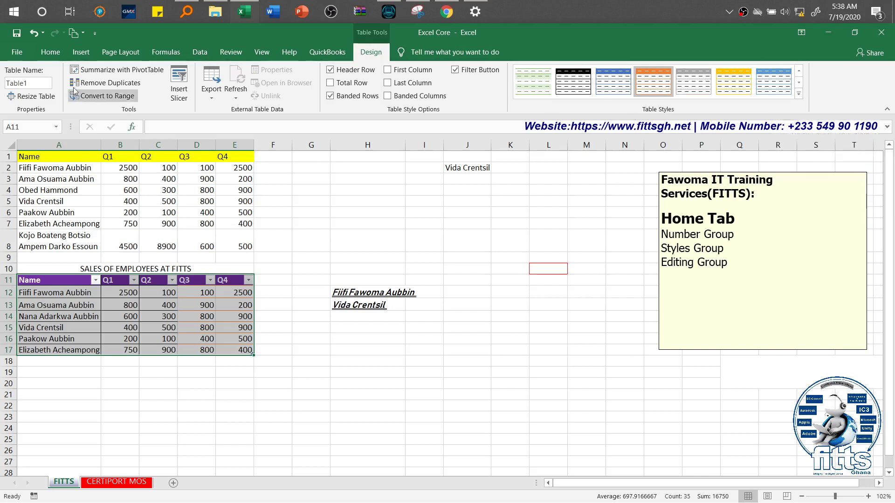
left_click(50, 53)
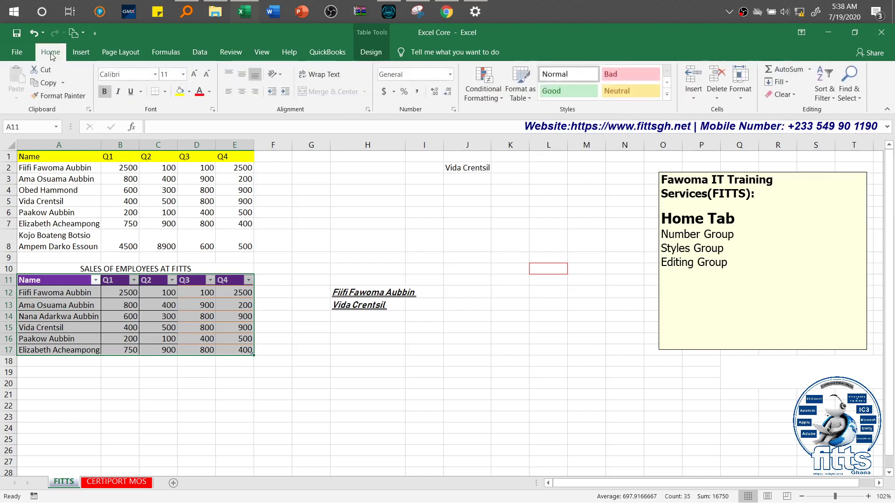
left_click(667, 95)
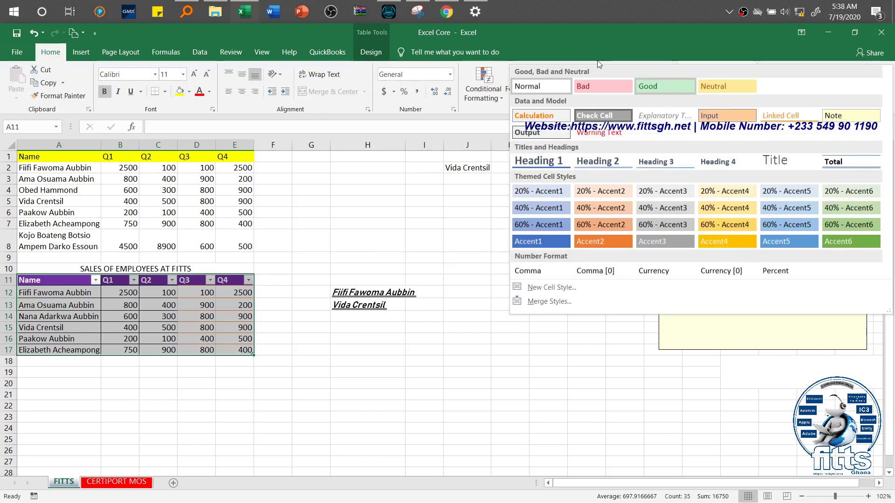
left_click(599, 64)
left_click(530, 97)
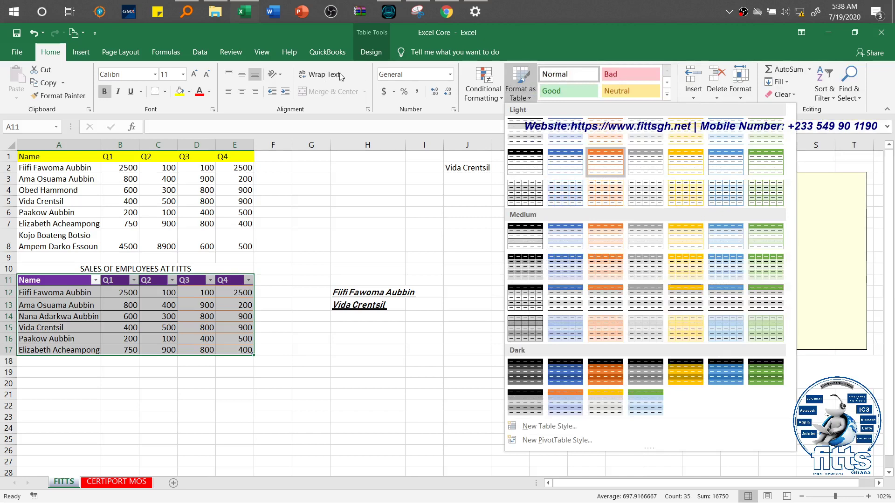
Change the table's style to the medium style with an orange header and grey banded rows.
left_click(369, 57)
left_click(371, 54)
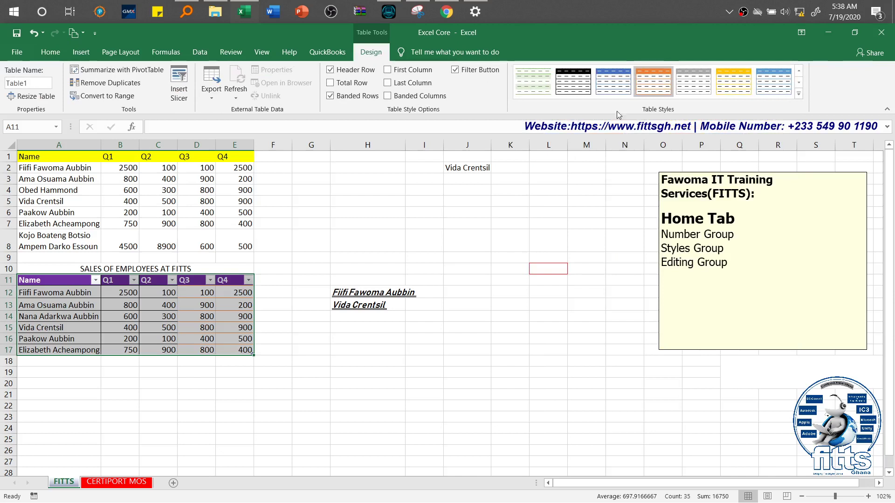
left_click(615, 91)
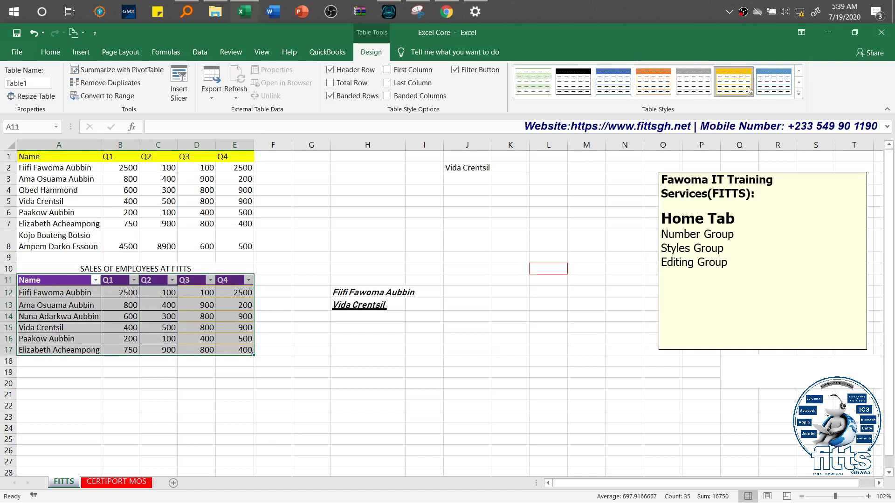
left_click(799, 94)
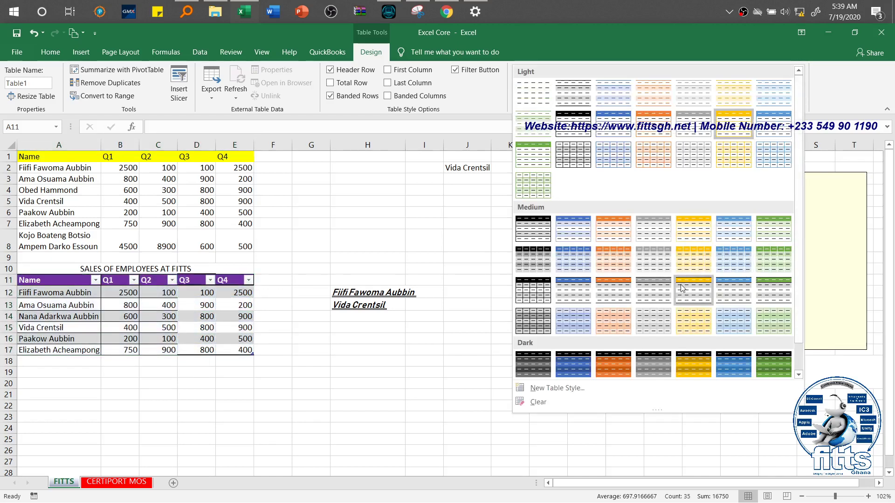
left_click(613, 286)
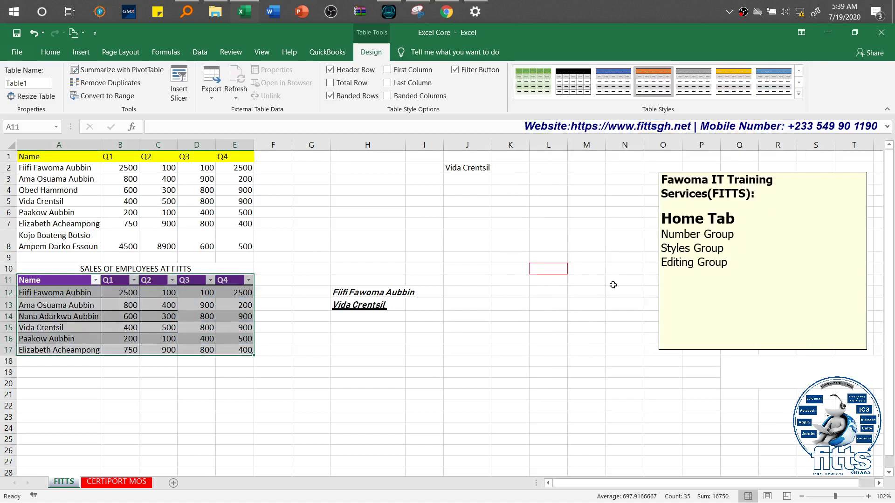
Remove all borders from the table range A11:E17.
left_click(150, 326)
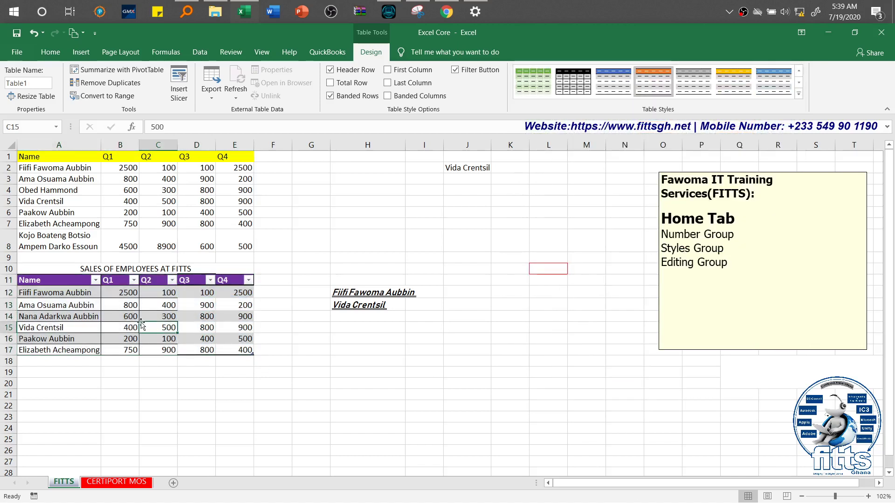
left_click(60, 293)
left_click(51, 279)
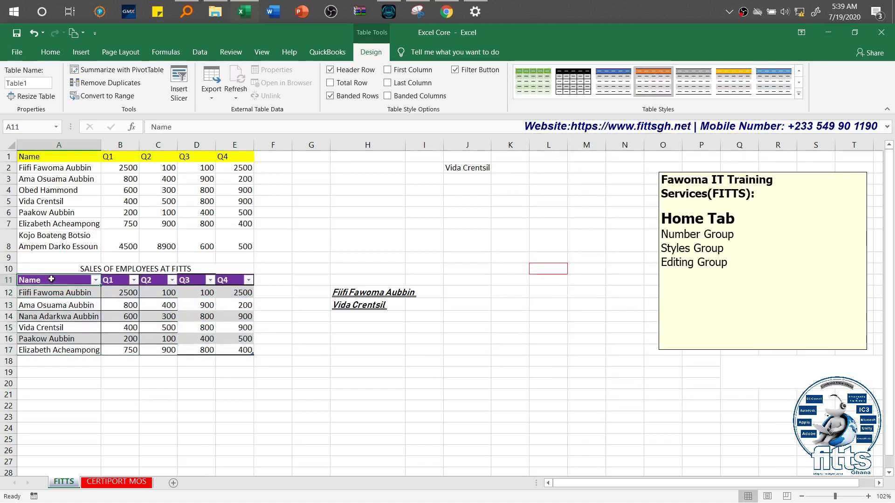
key("shift+Right")
key("shift+Right")
key("shift+Down")
key("shift+Down")
key("shift+Right")
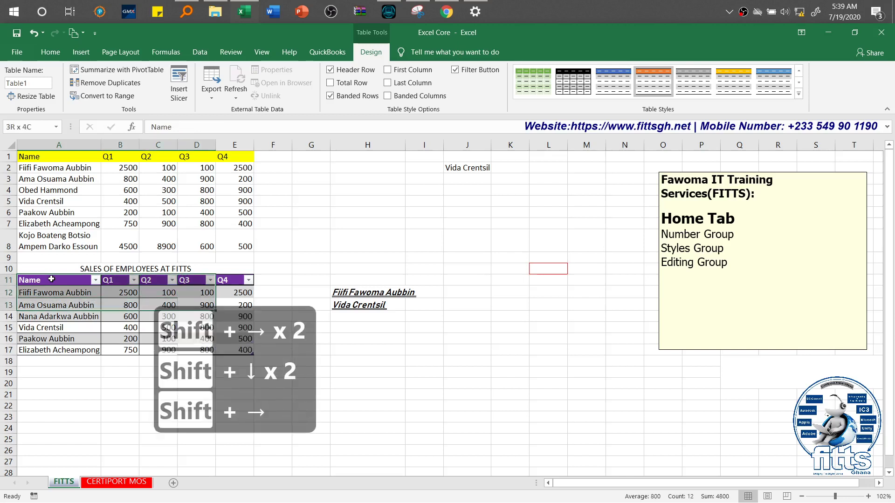
key("shift+Down")
key("shift+Right")
key("shift+Down")
key("shift+Down")
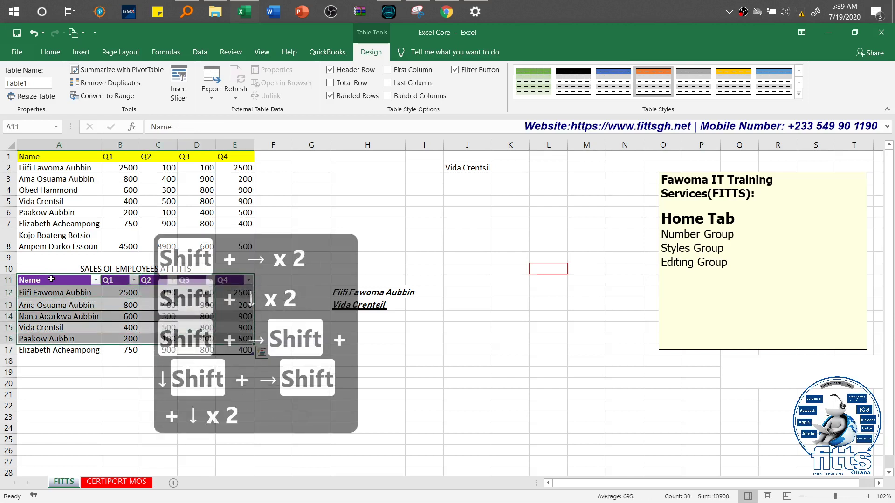
key("shift+Down")
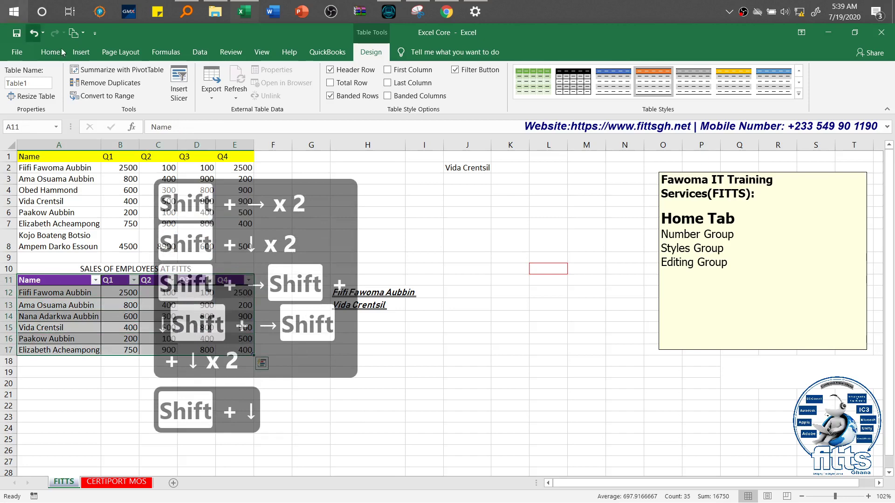
left_click(57, 56)
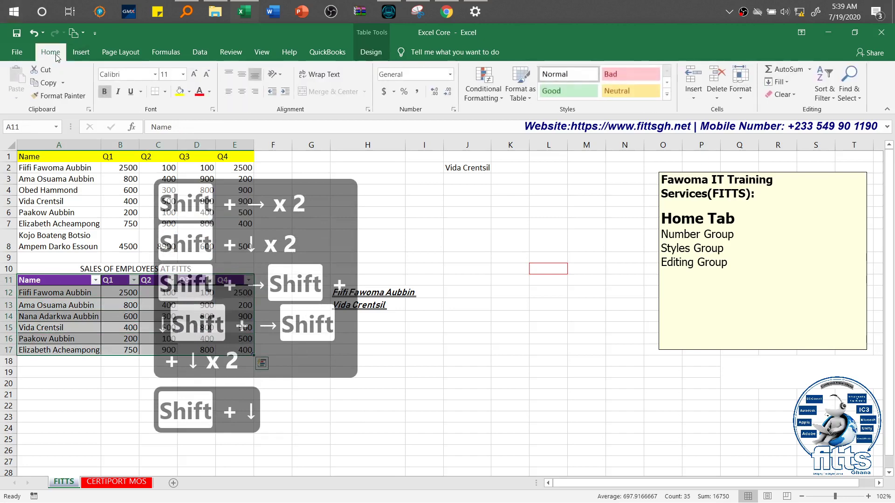
left_click(166, 93)
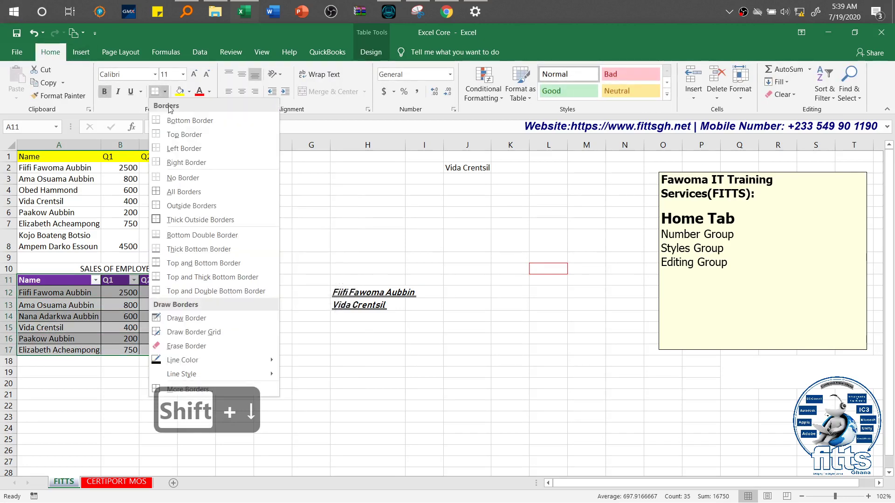
left_click(192, 180)
Clear the manual fill colour from the table's header cells A11:E11.
left_click(60, 280)
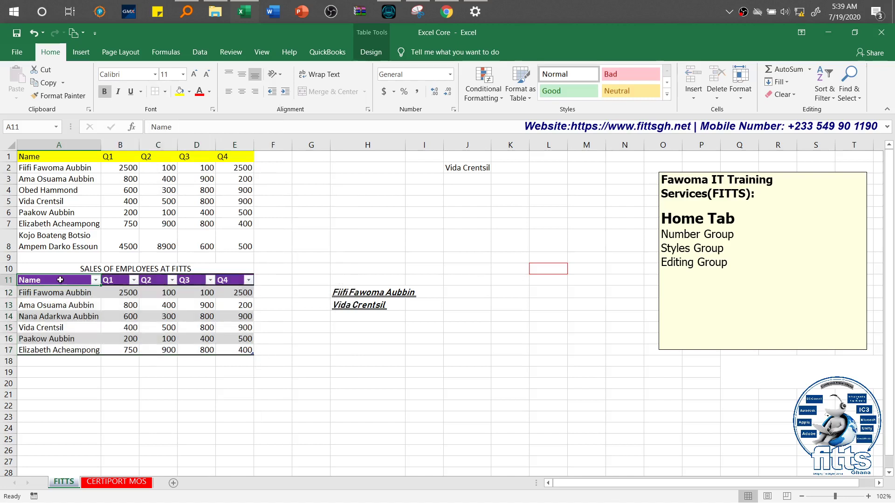
key("shift+Right")
key("shift+Right")
key("shift+Right")
key("shift+Right")
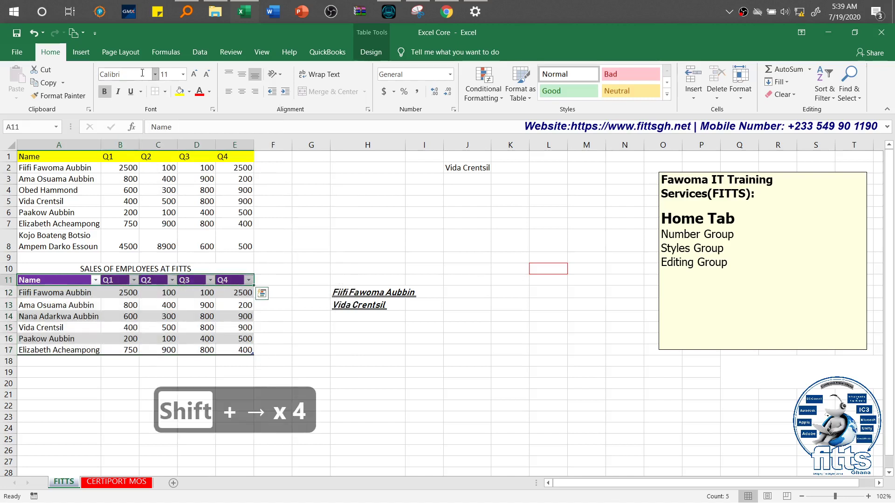
left_click(190, 92)
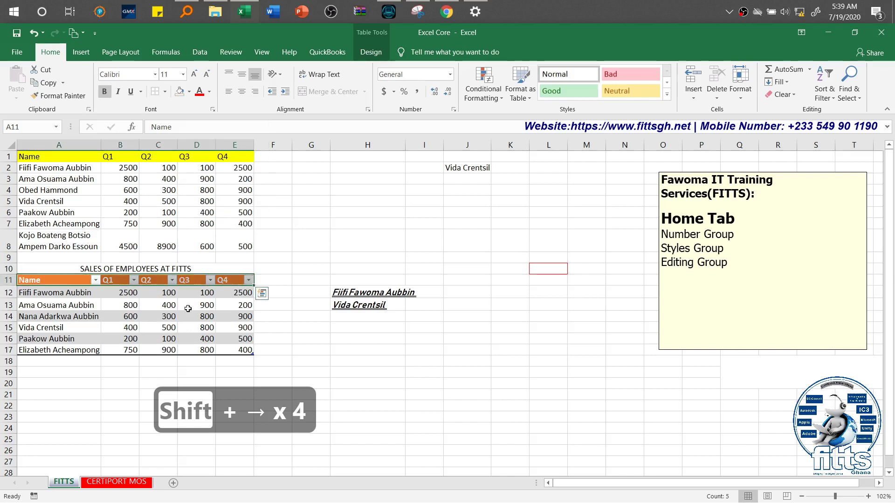
Change the style of the table A11:E17 to the medium style with a blue header and light blue banded rows.
left_click_drag(59, 282, 240, 350)
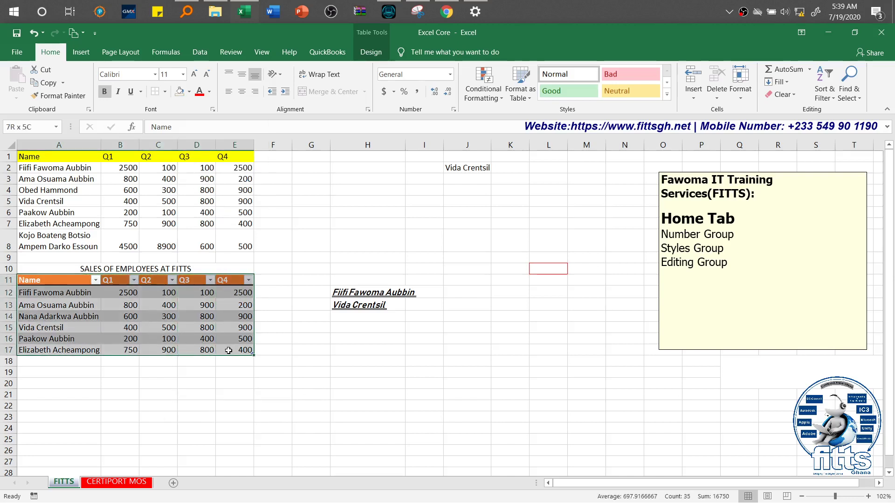
left_click(371, 52)
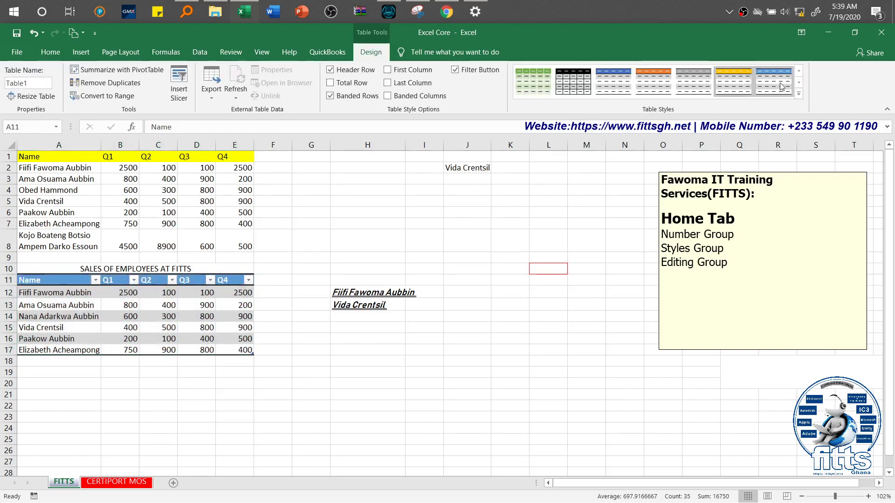
left_click(799, 94)
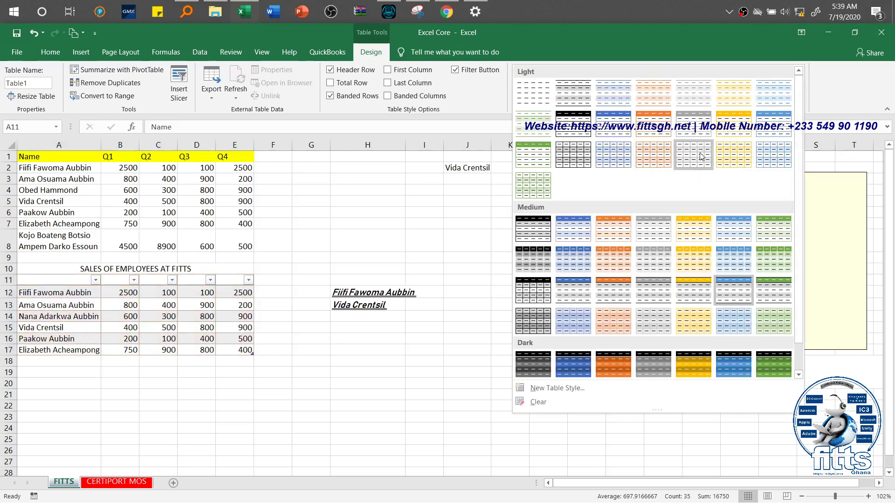
left_click(729, 265)
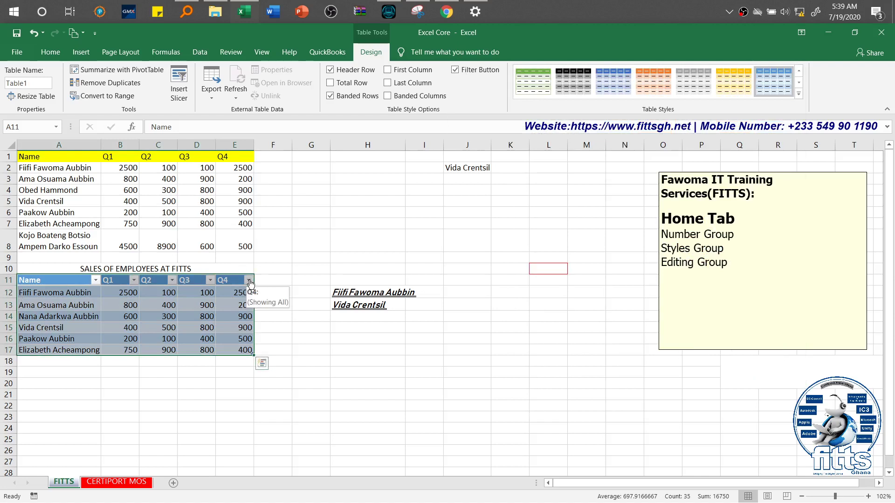
Switch off the table's filter buttons, header row and banded rows.
left_click(455, 69)
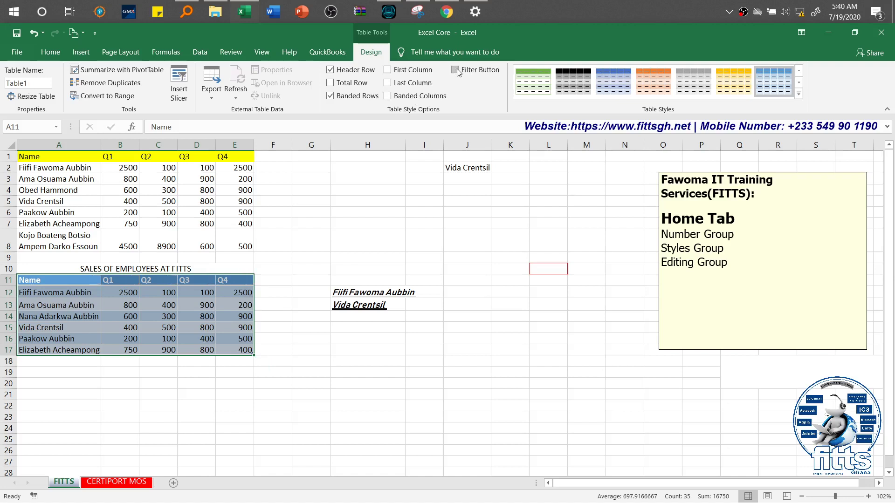
left_click(332, 71)
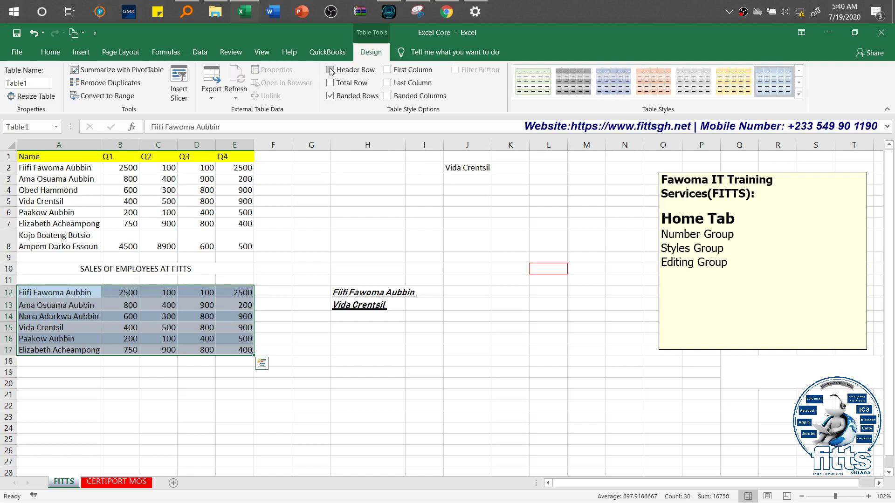
left_click(331, 96)
left_click(330, 96)
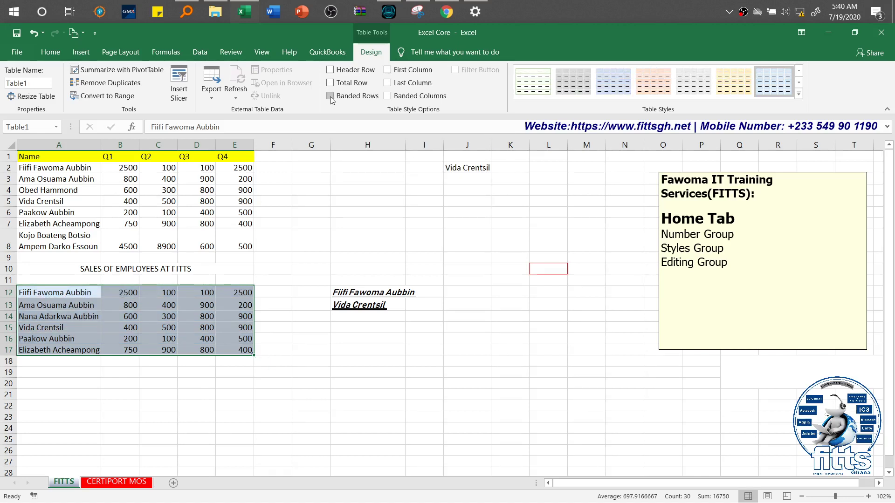
left_click(272, 300)
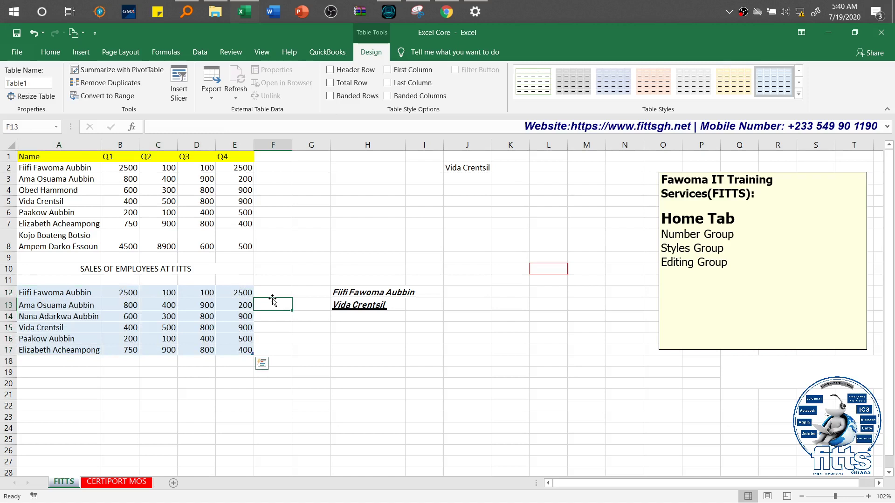
Turn the banded rows and header row of the lower table back on.
left_click(65, 292)
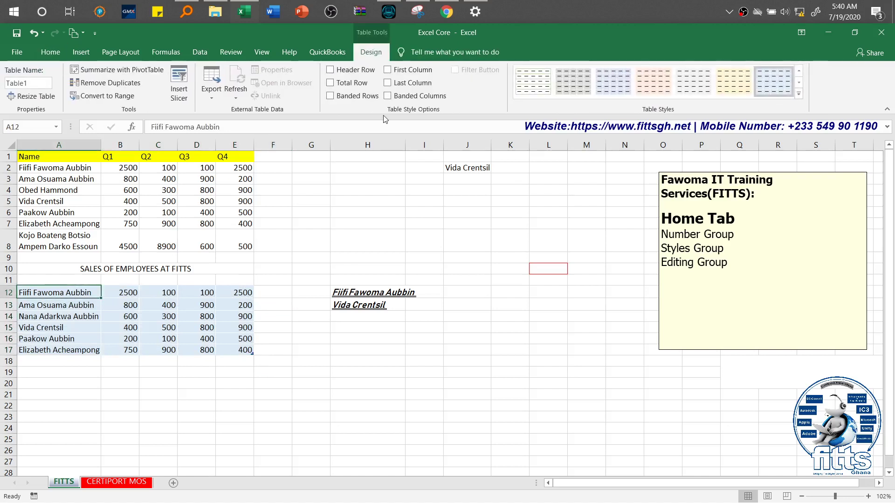
left_click(332, 96)
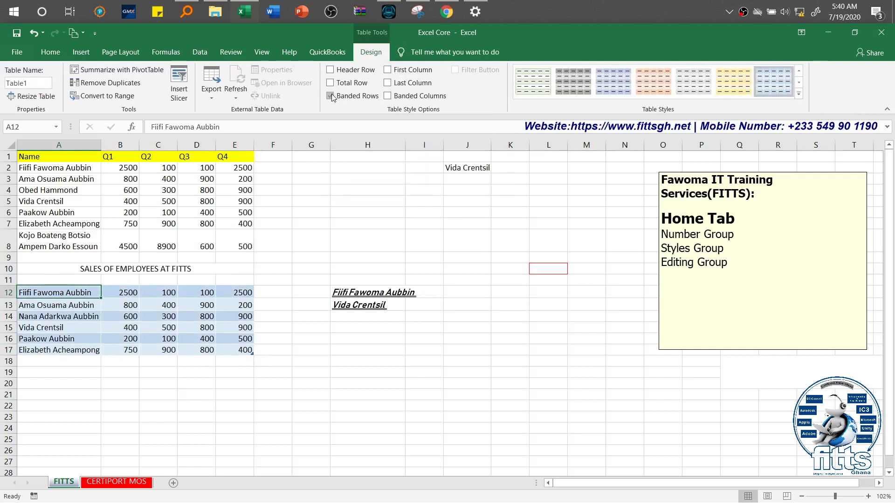
left_click(331, 70)
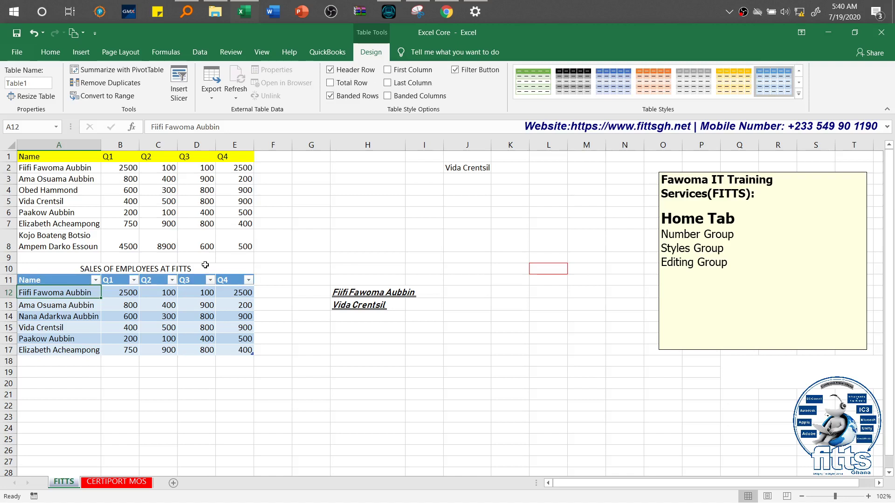
Filter the table's Name column to only the employee in row 14, and clear that filter again.
left_click(95, 281)
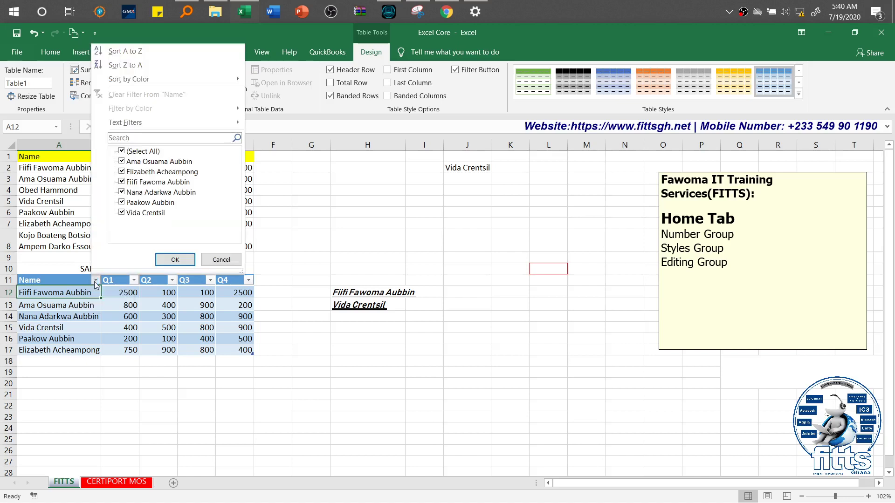
left_click(121, 151)
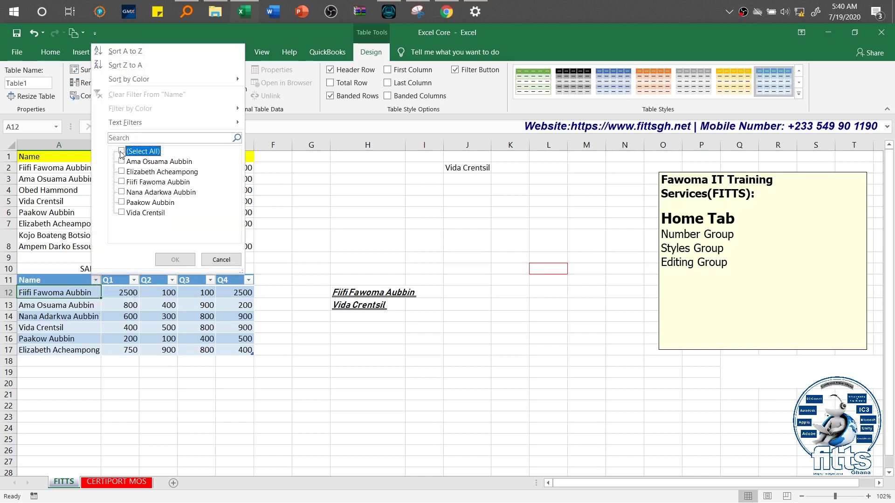
left_click(122, 193)
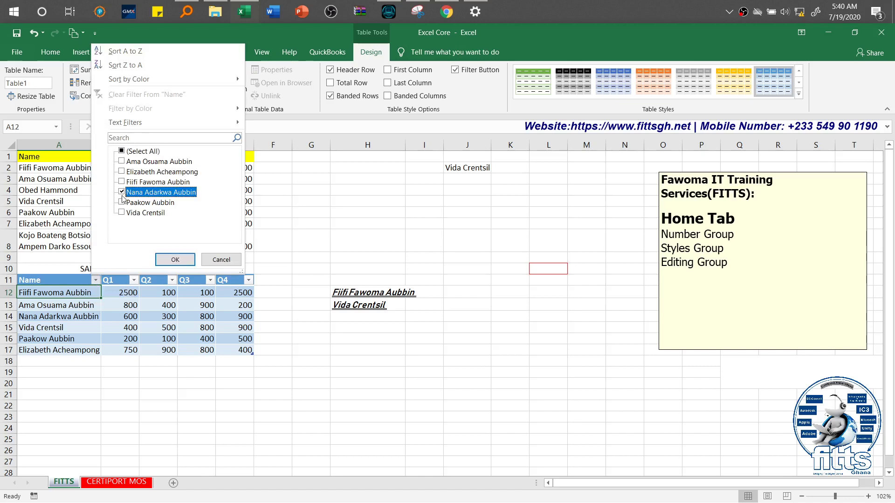
left_click(175, 260)
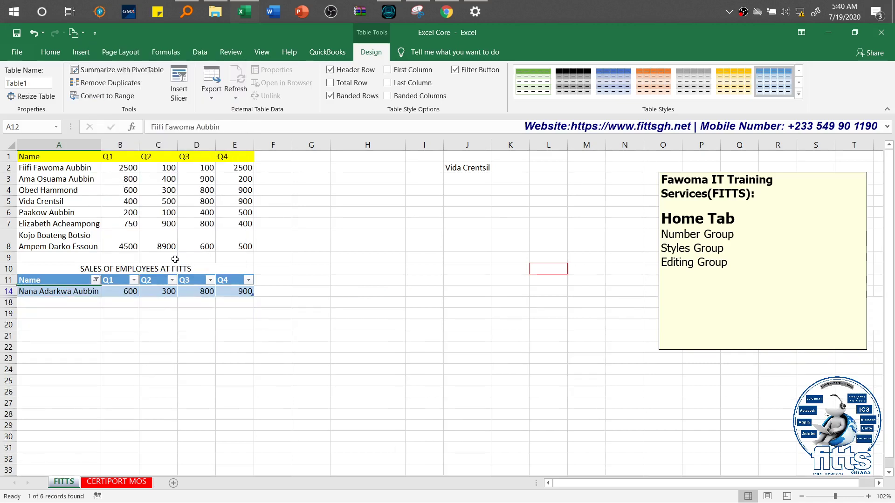
left_click(95, 280)
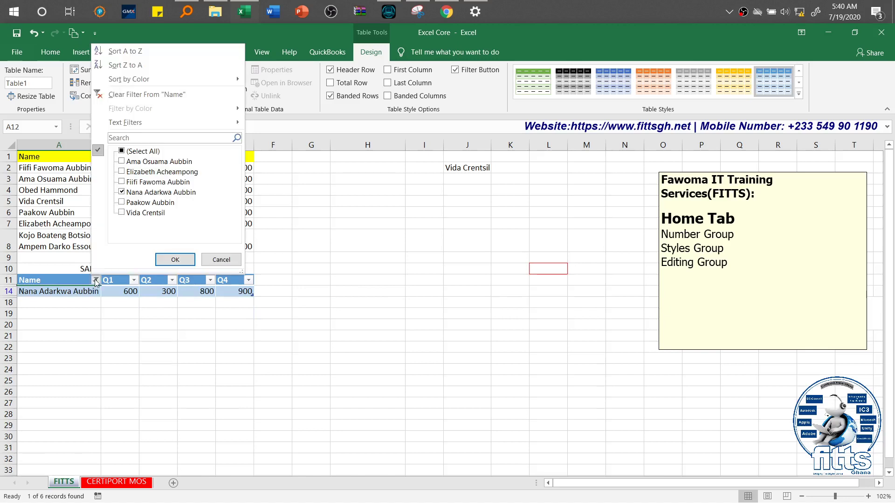
left_click(156, 95)
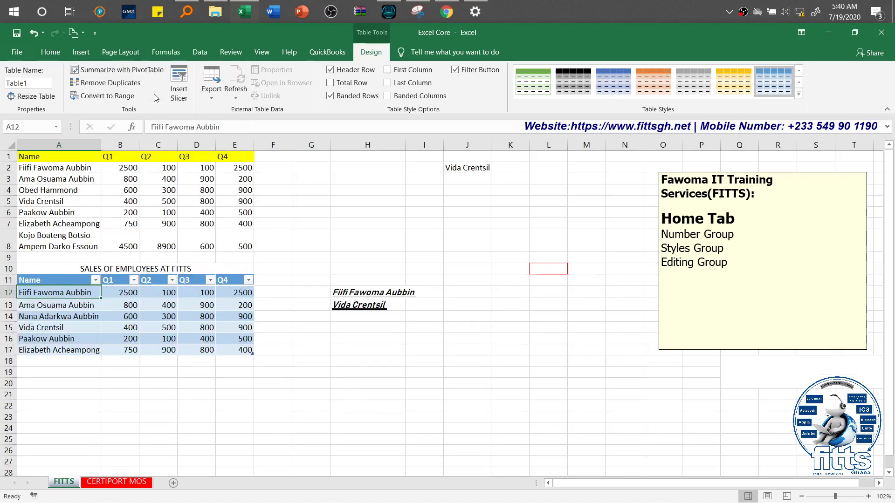
Examine the Sort by Color and Text Filters options available for the table's Name column.
left_click(96, 280)
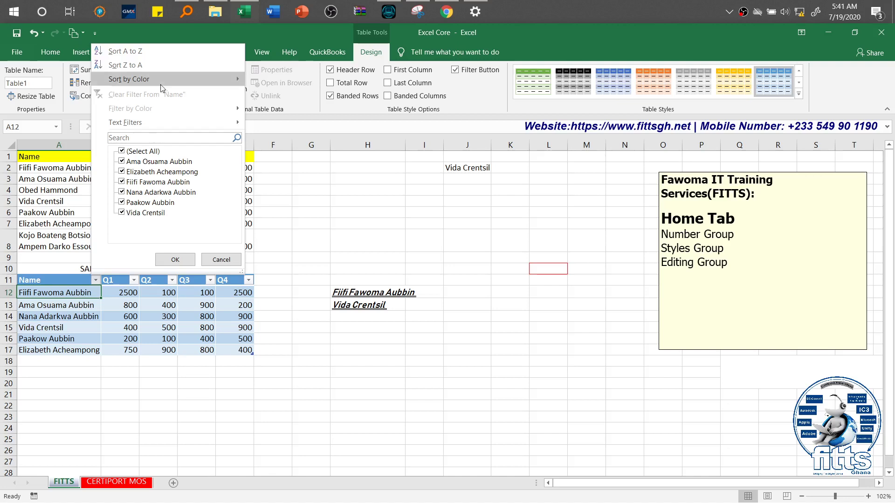
mouse_move(171, 81)
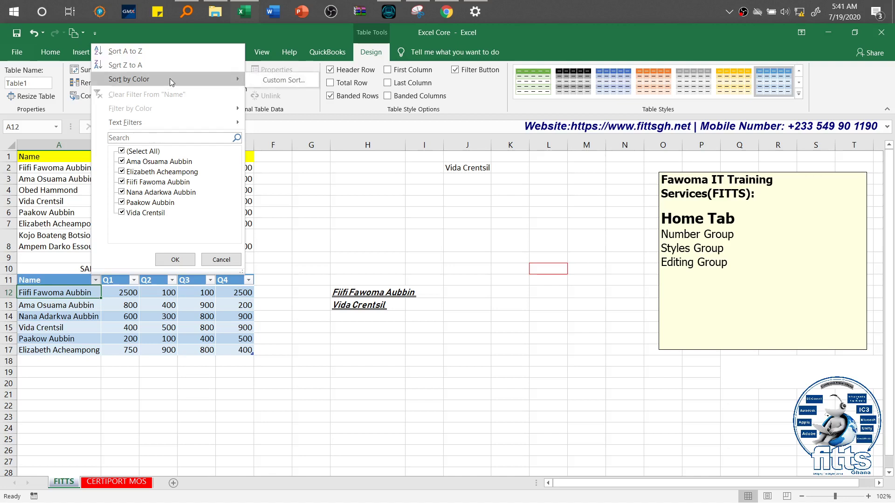
mouse_move(180, 122)
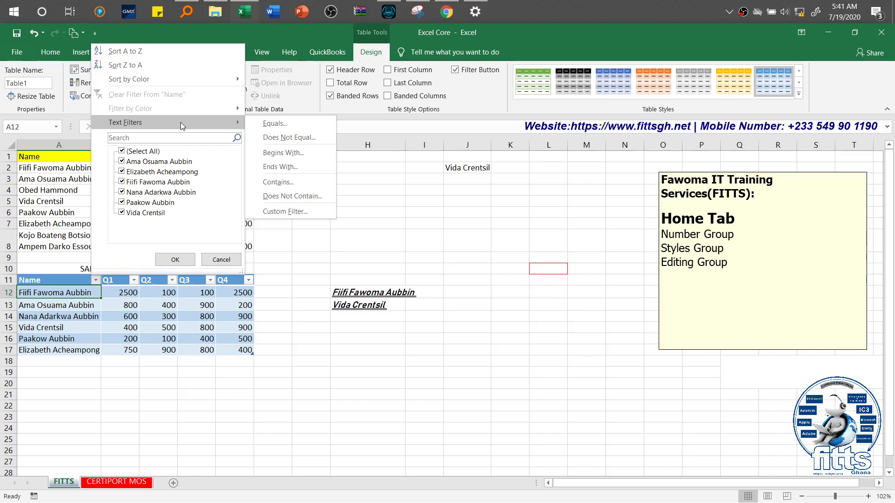
left_click(337, 111)
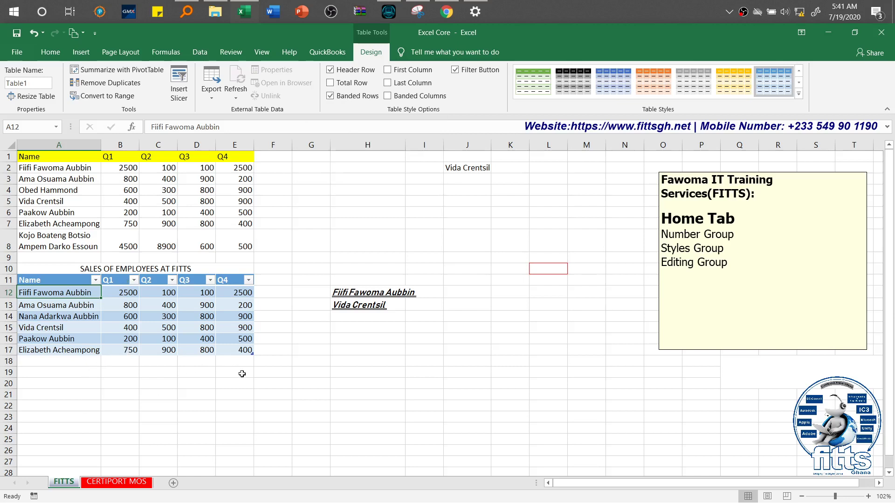
Try the table's Total Row and Last Column options in turn, switching each one off again.
left_click(330, 83)
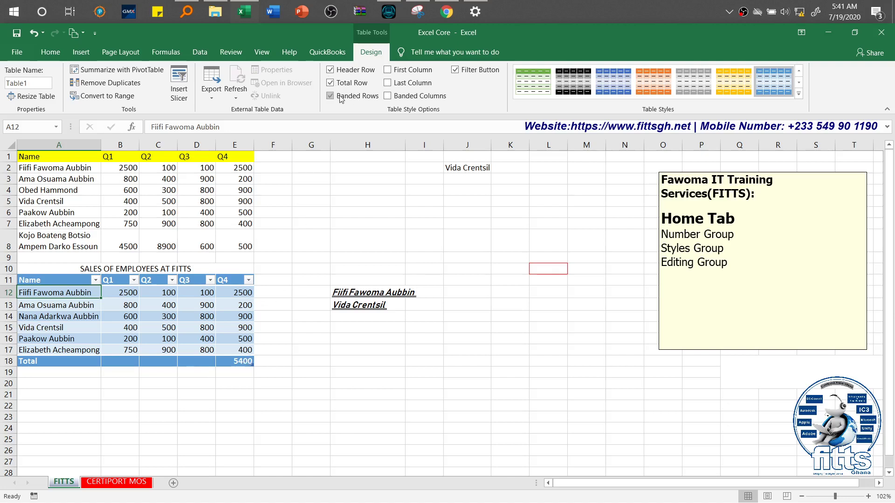
left_click(328, 84)
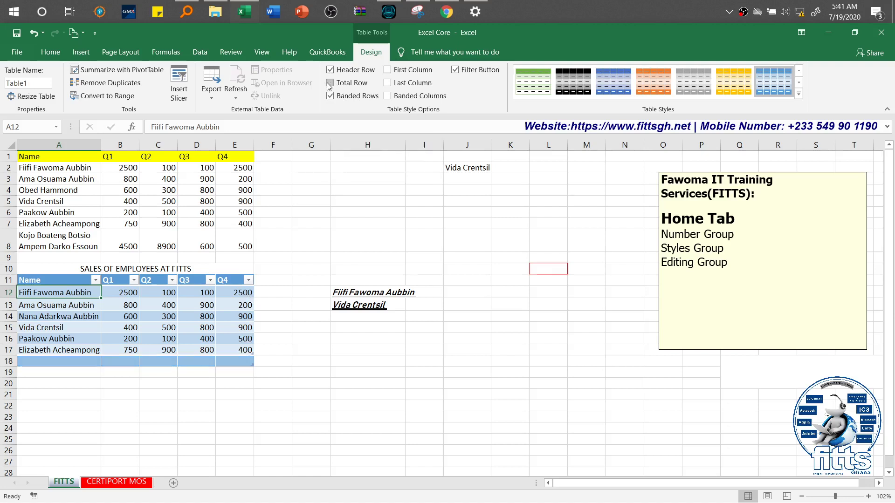
left_click(388, 83)
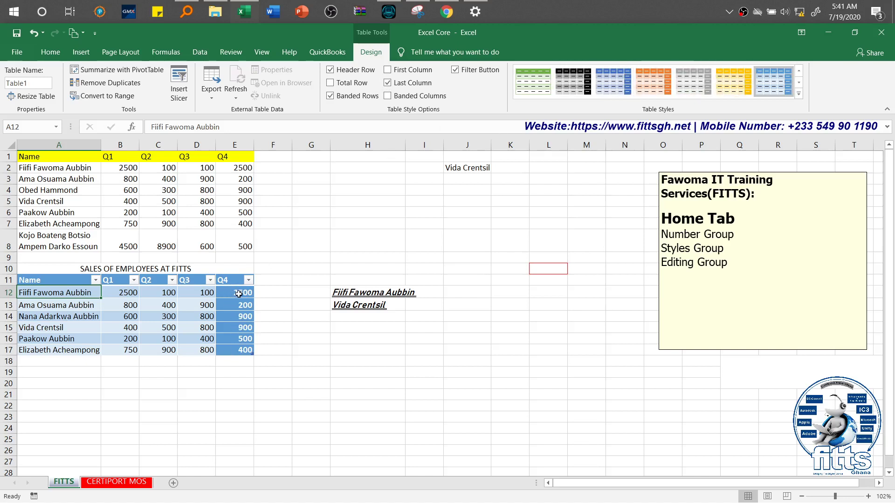
left_click(388, 83)
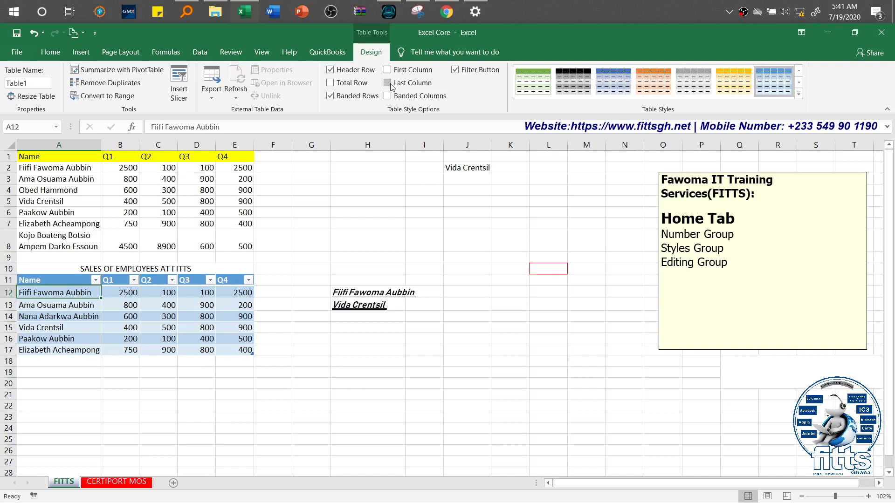
Try the table's First Column and Banded Columns options in turn, switching each one off again.
left_click(388, 70)
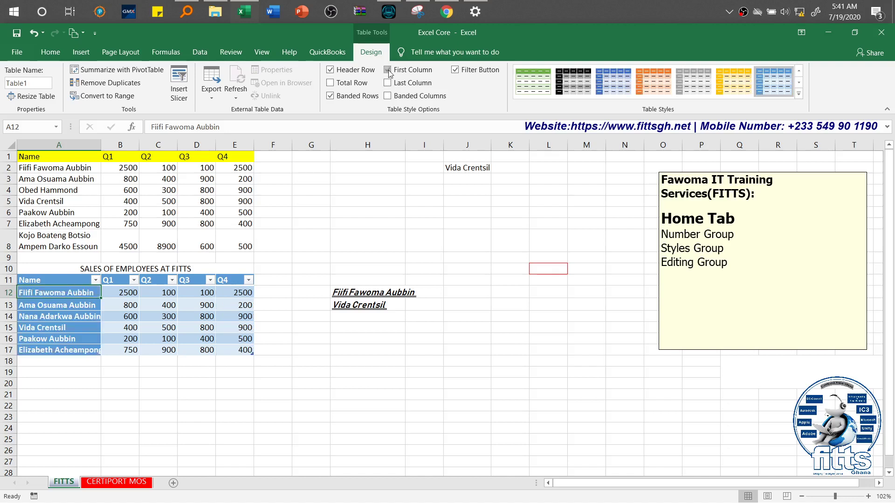
left_click(388, 70)
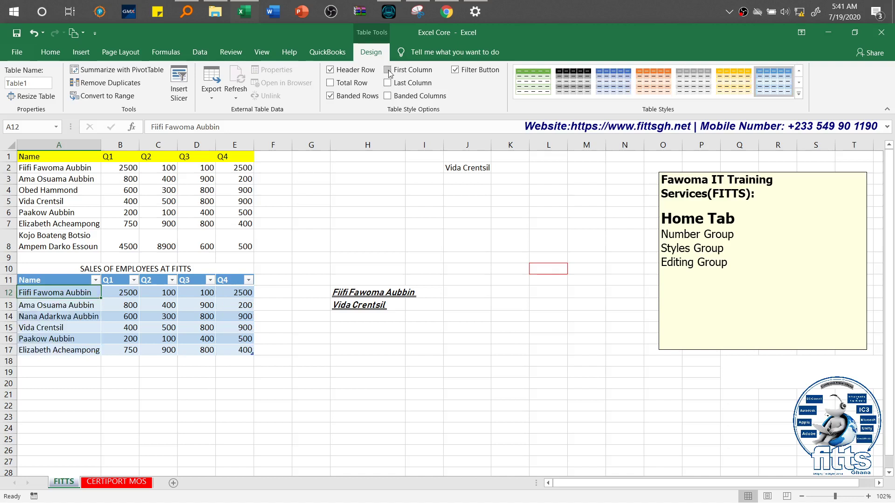
left_click(387, 96)
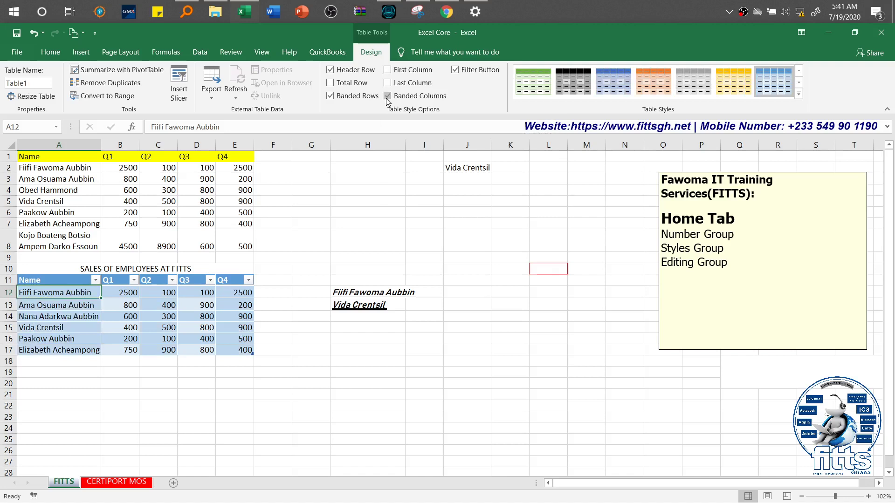
left_click(387, 101)
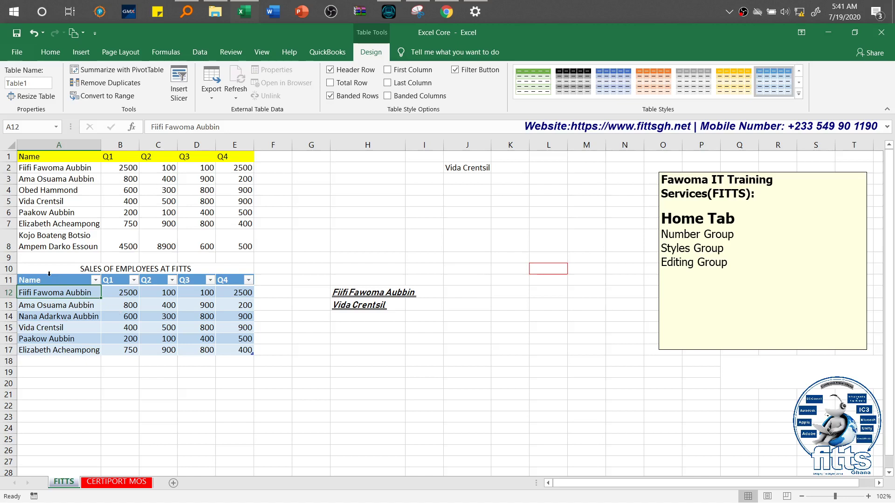
Convert the table in A11:E17 to a normal range and format it as a table again with the black-header style in the third Medium row.
left_click_drag(49, 279, 239, 348)
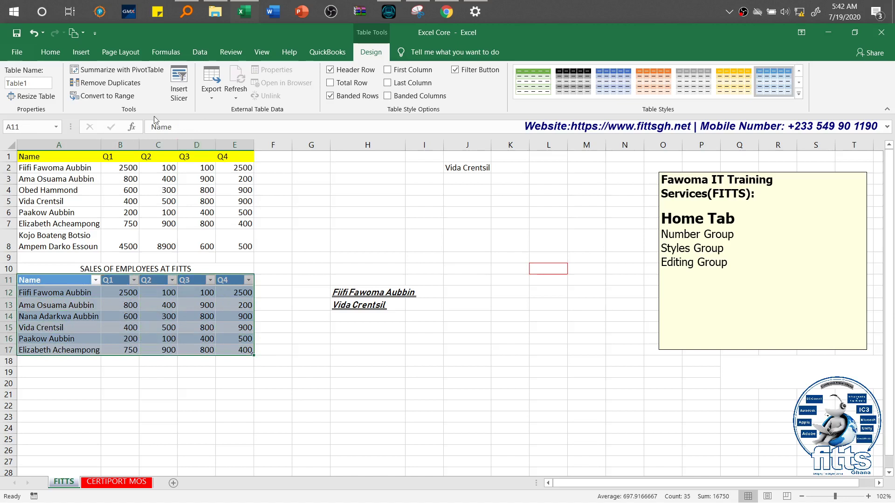
left_click(105, 96)
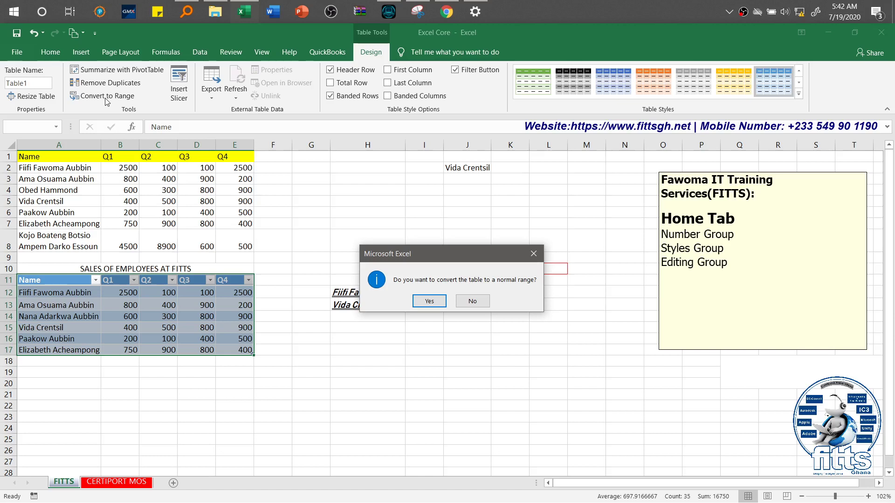
left_click(429, 301)
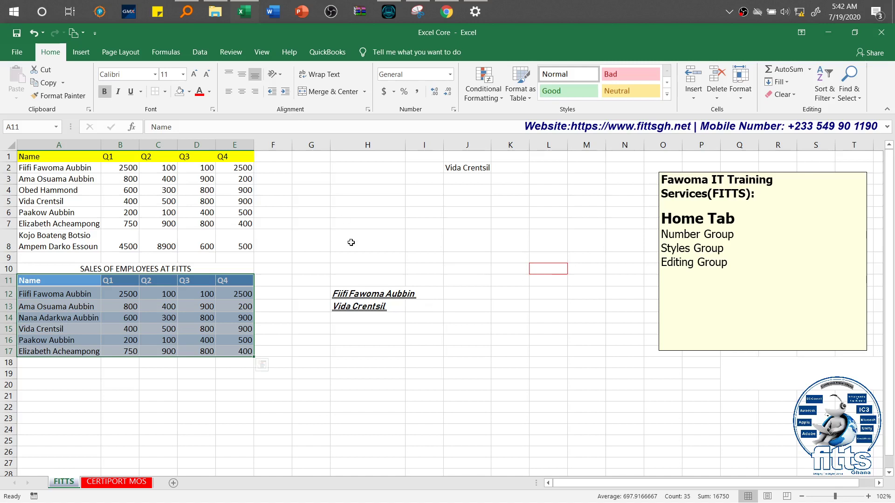
left_click(527, 103)
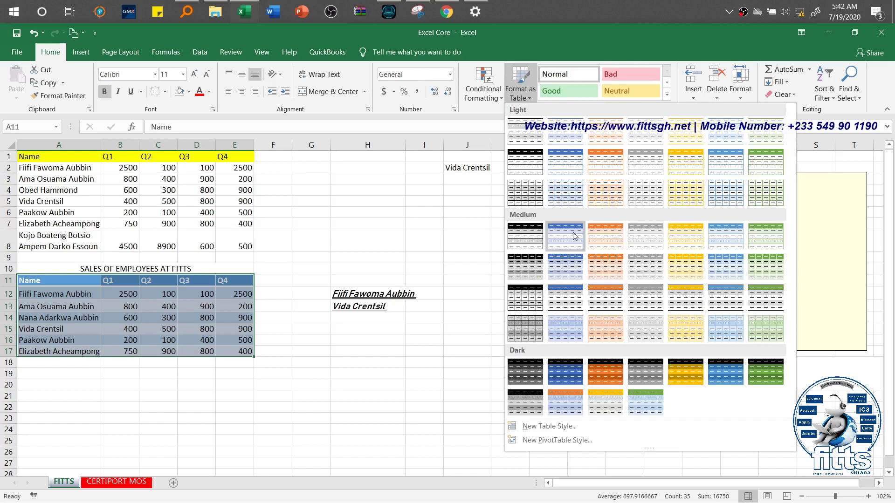
left_click(537, 299)
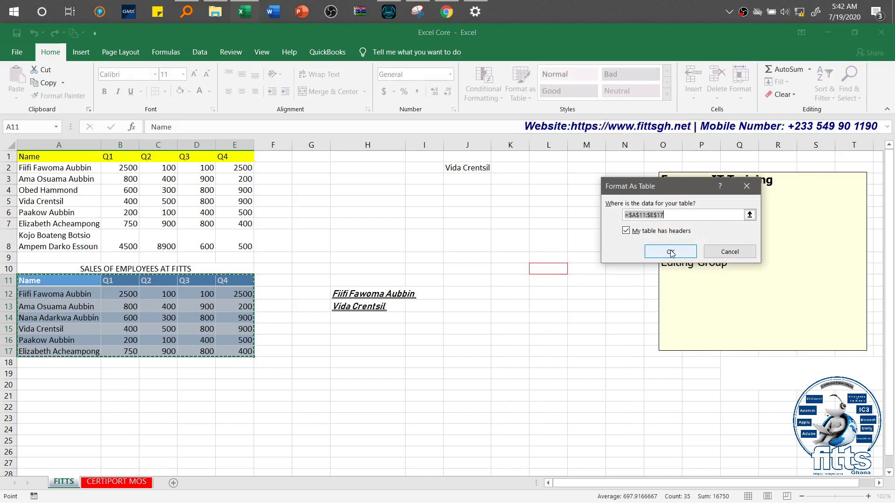
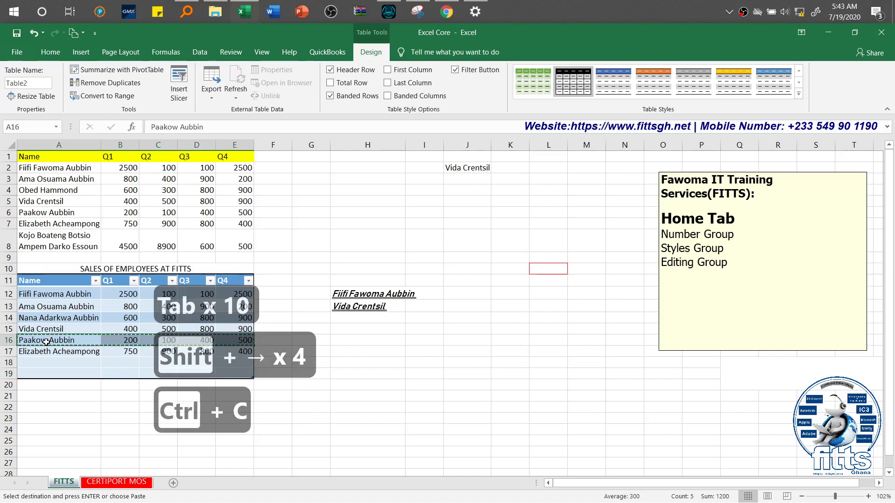
Create duplicate entries in the table by pasting the copied row 16 data into row 18 and copying row 13's data into row 19.
key("ctrl+v")
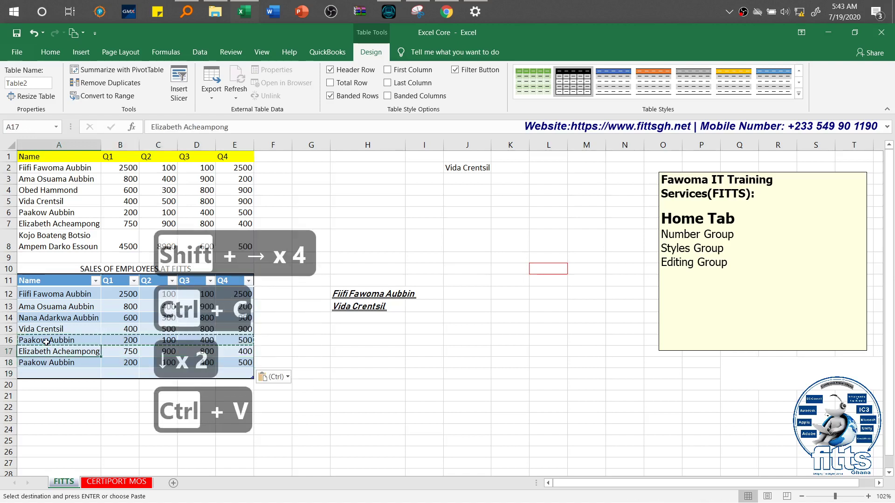
key("Up")
key("Up")
key("Up")
key("Up")
key("shift+Right")
key("shift+Right")
key("shift+Right")
key("shift+Right")
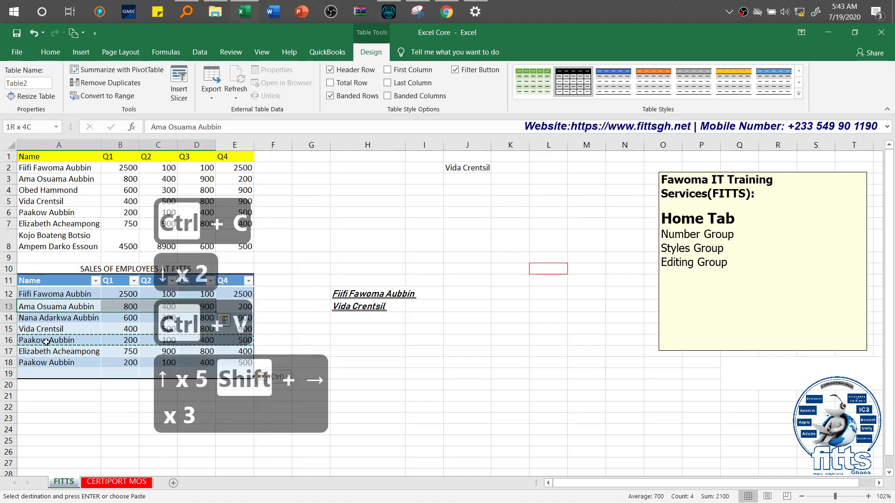
key("ctrl+c")
key("Down")
key("Down")
key("Down")
key("Down")
key("Down")
key("Down")
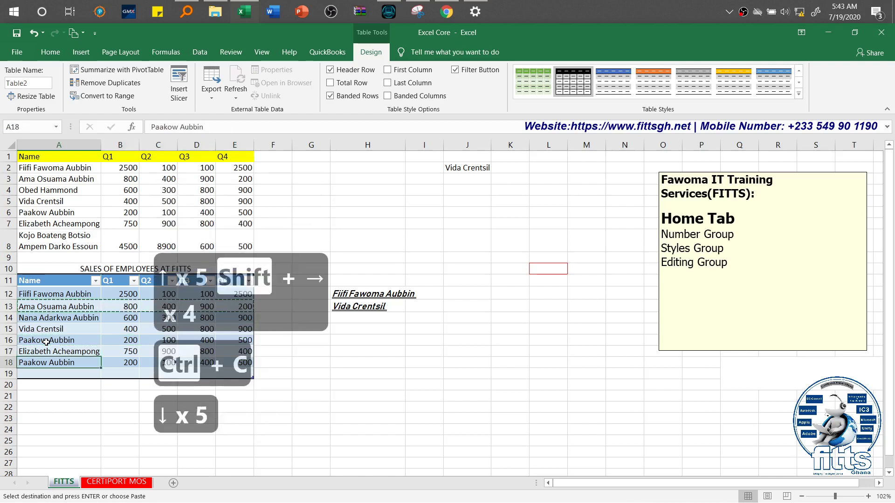
key("ctrl+v")
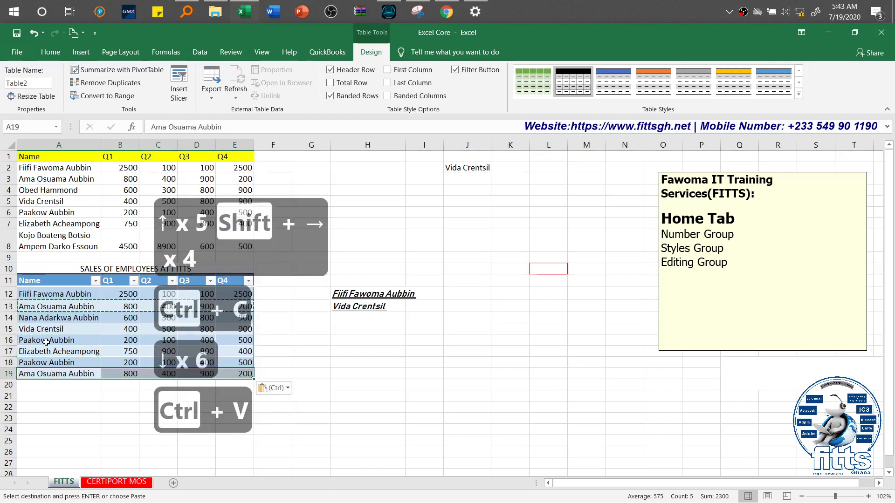
Remove duplicates from the table, comparing the Name, Q1, Q2, Q3 and Q4 columns.
left_click(47, 342)
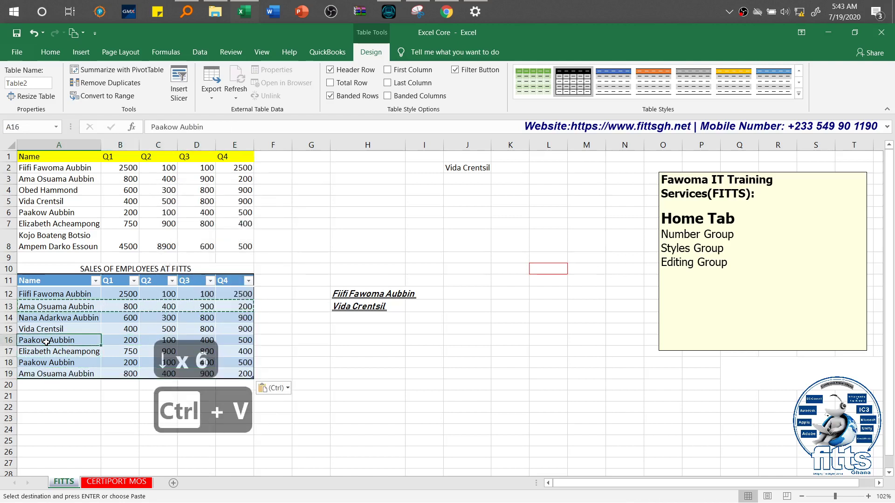
left_click(120, 84)
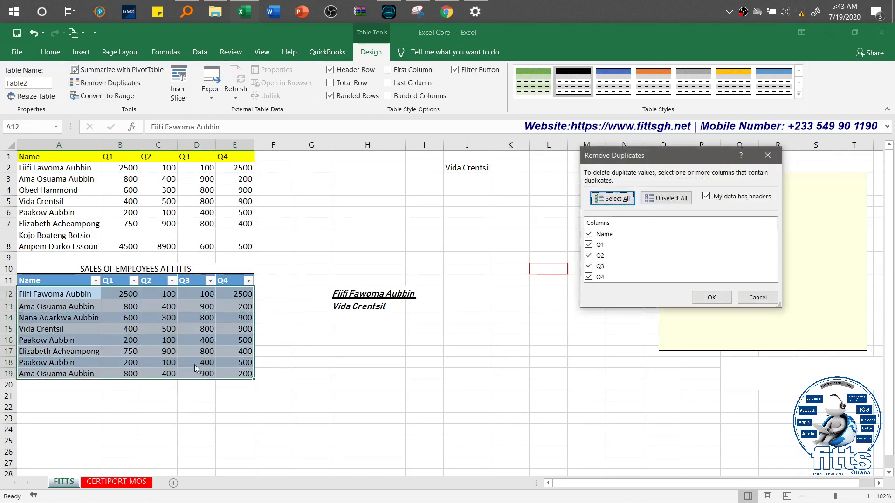
left_click(712, 298)
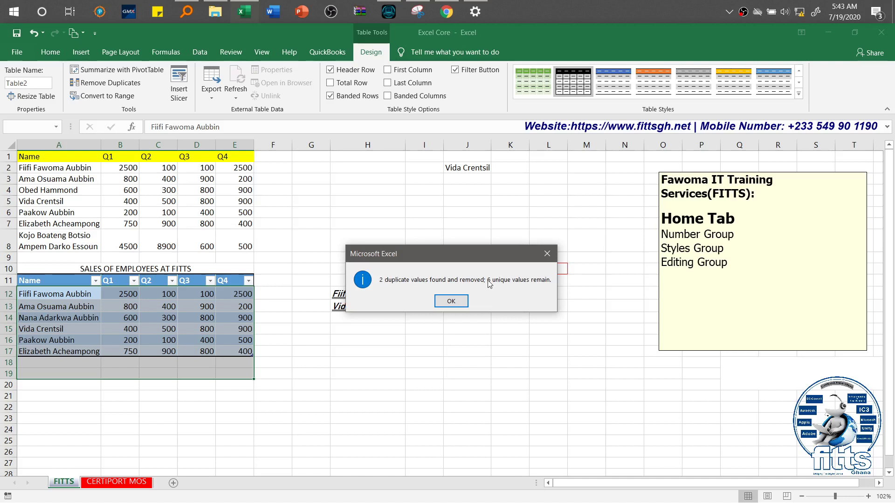
left_click(454, 300)
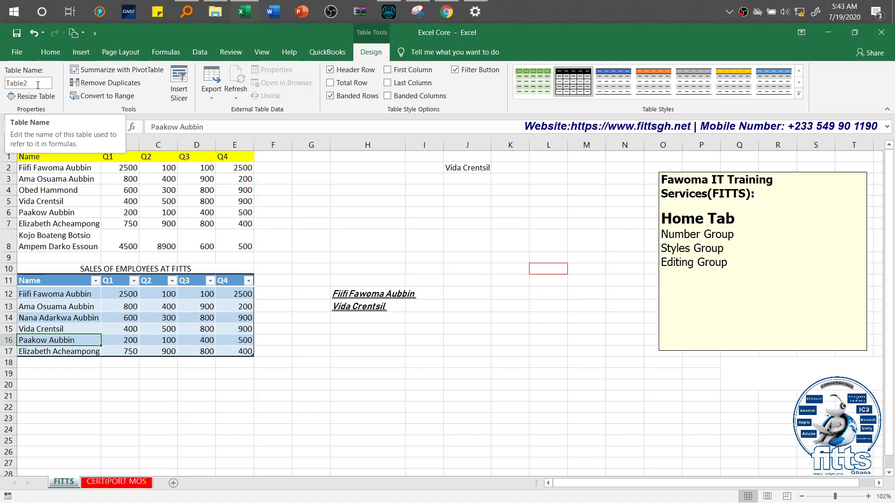
Convert the table to a normal range and reformat A11:E17 as a table with headers, using an orange Light style.
left_click_drag(61, 279, 224, 349)
left_click(106, 96)
left_click(429, 301)
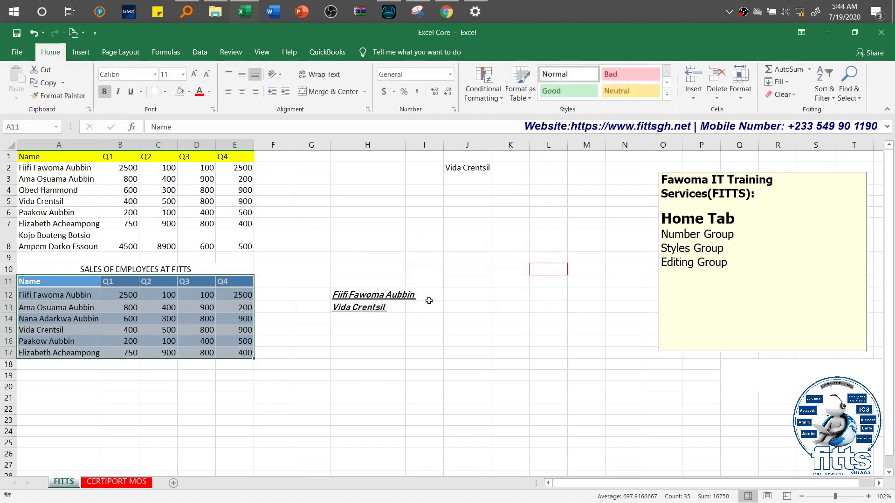
left_click(524, 93)
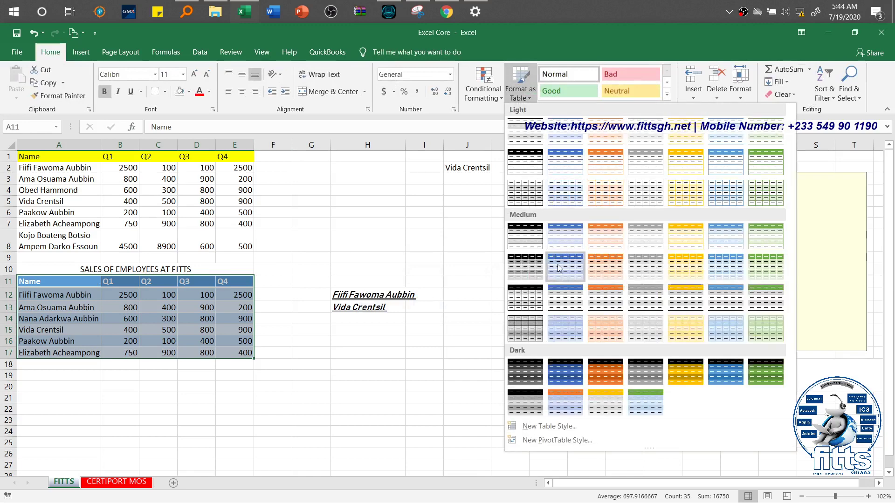
left_click(610, 164)
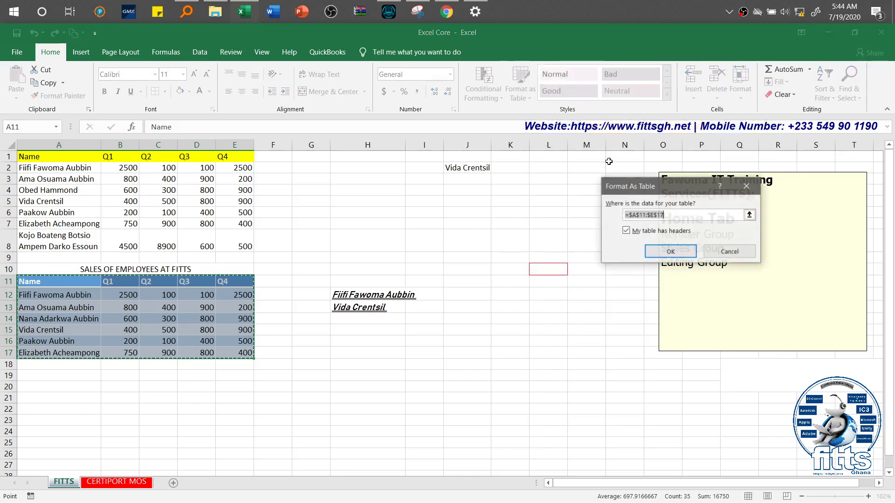
left_click(655, 253)
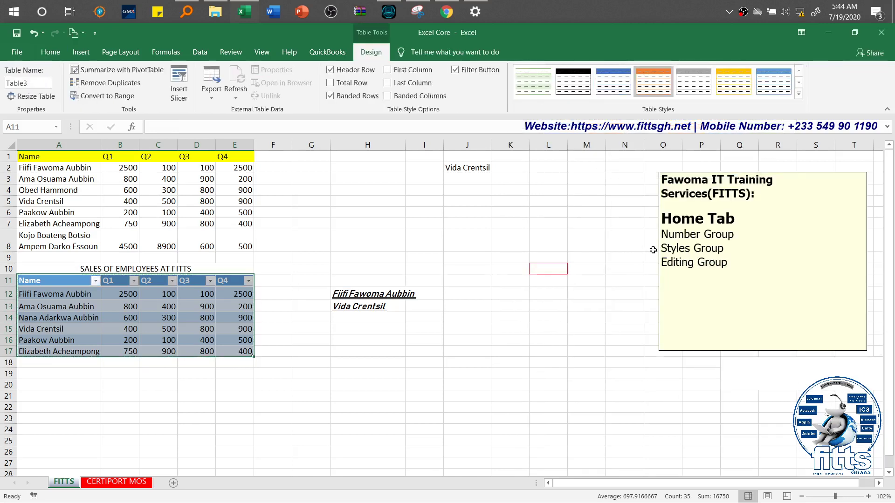
Rename the table as FITTS.
left_click(33, 83)
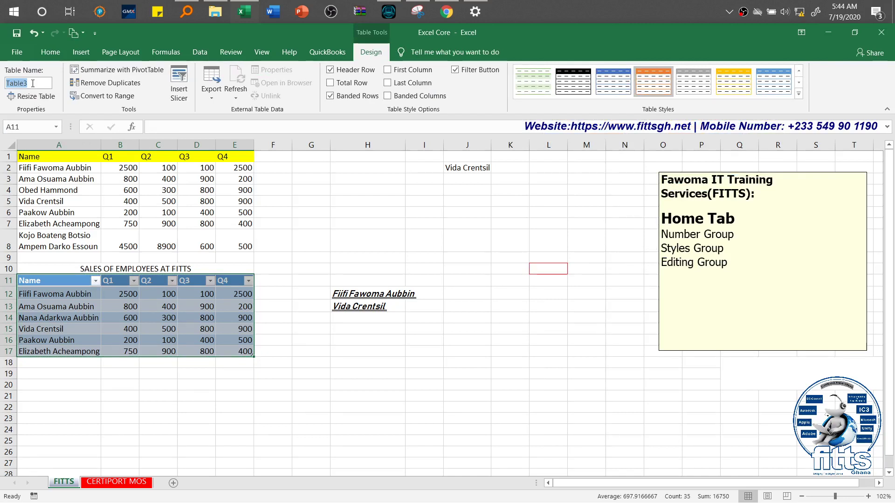
key("Caps_Lock")
type("FITTS")
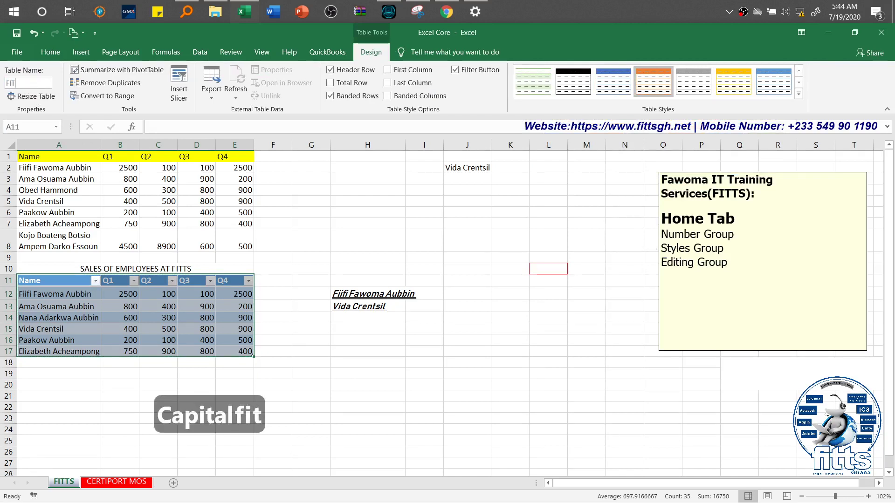
key("Return")
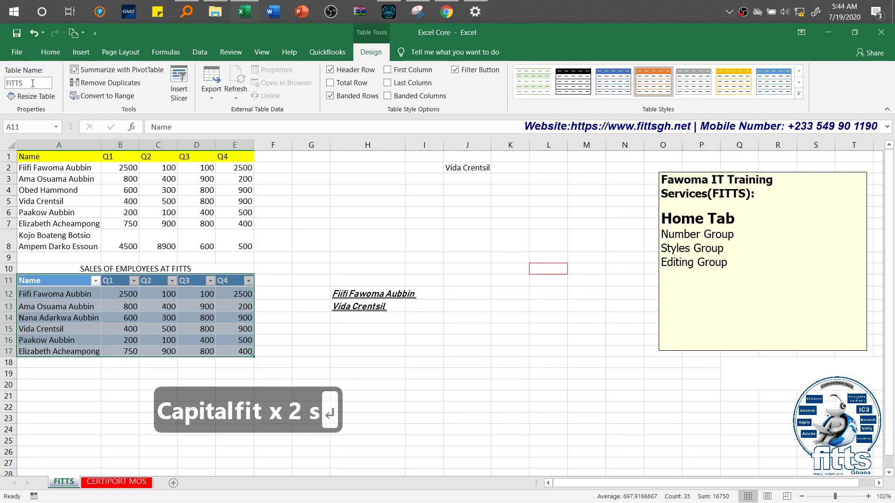
View the workbook's list of defined names and the table's Export options.
left_click(56, 128)
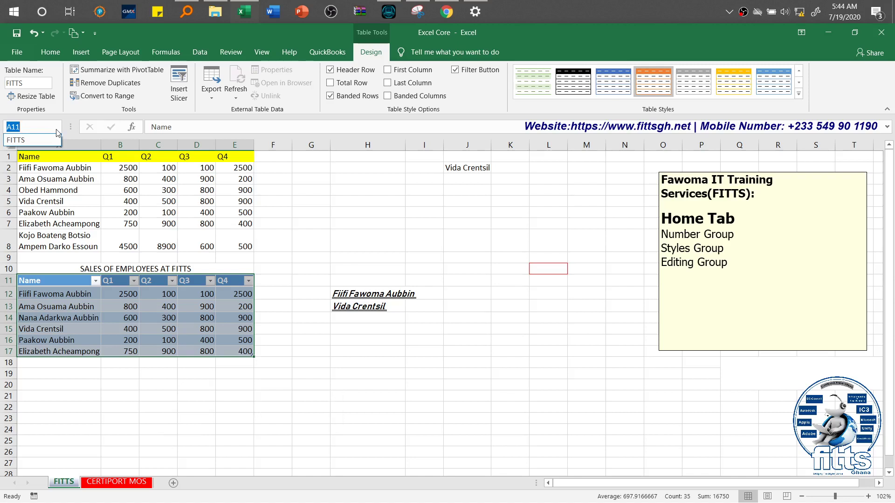
left_click(56, 129)
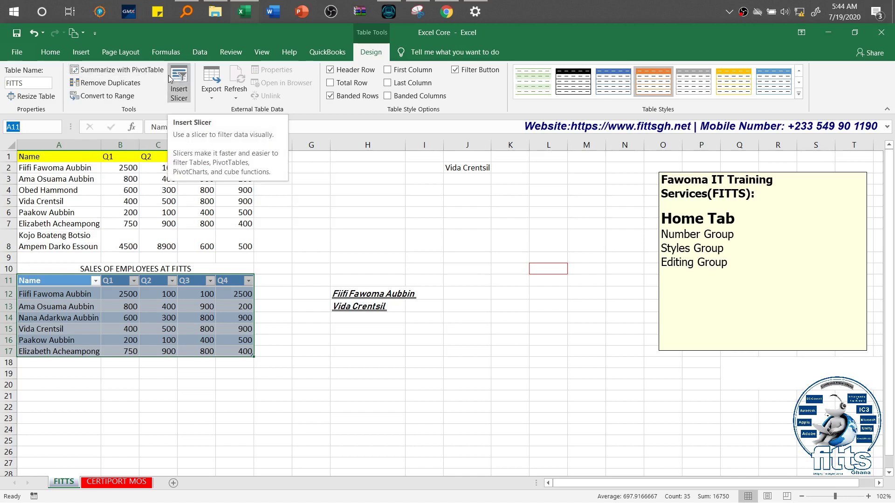
left_click(211, 93)
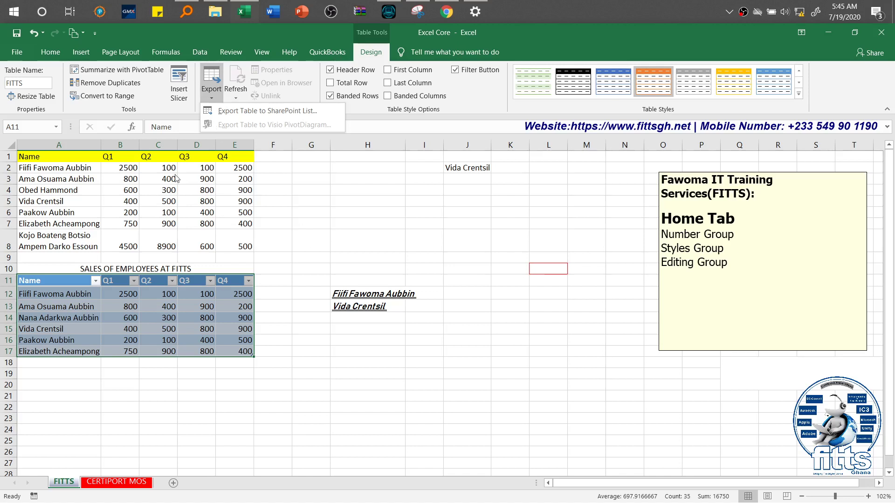
left_click(87, 56)
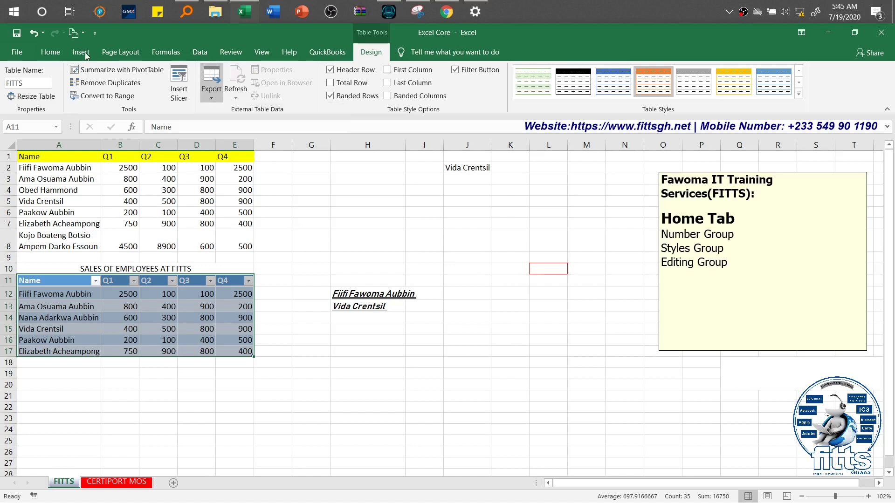
Draw a rectangle shape about 2.68" wide and 1.26" high across columns H to L above the table's rows, and delete it.
left_click(86, 55)
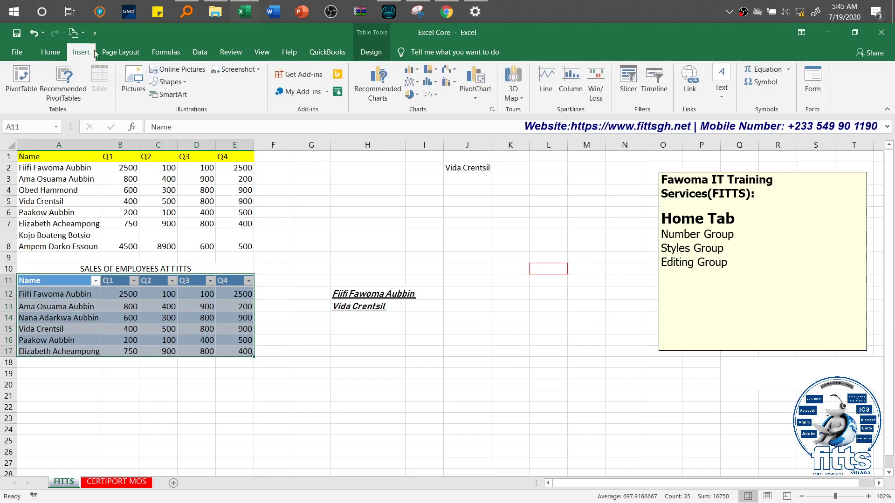
left_click(177, 84)
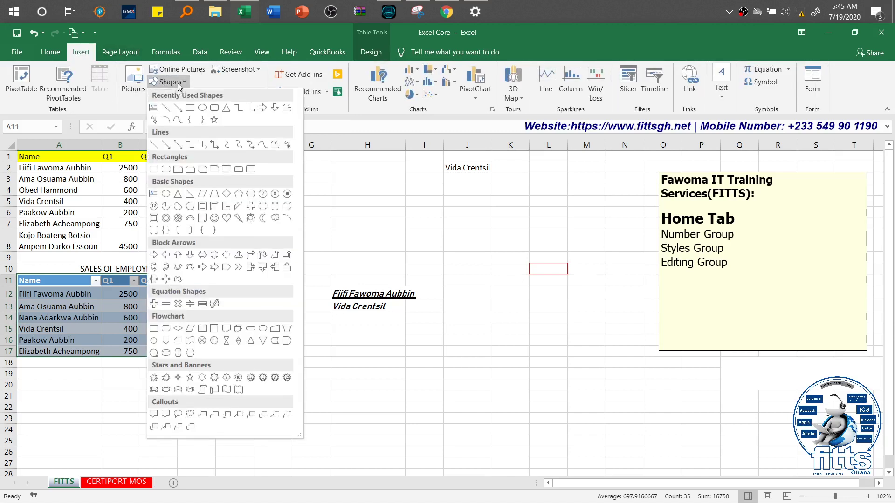
left_click(190, 108)
mouse_move(397, 194)
left_mouse_down()
mouse_move(535, 244)
mouse_move(550, 266)
left_mouse_up()
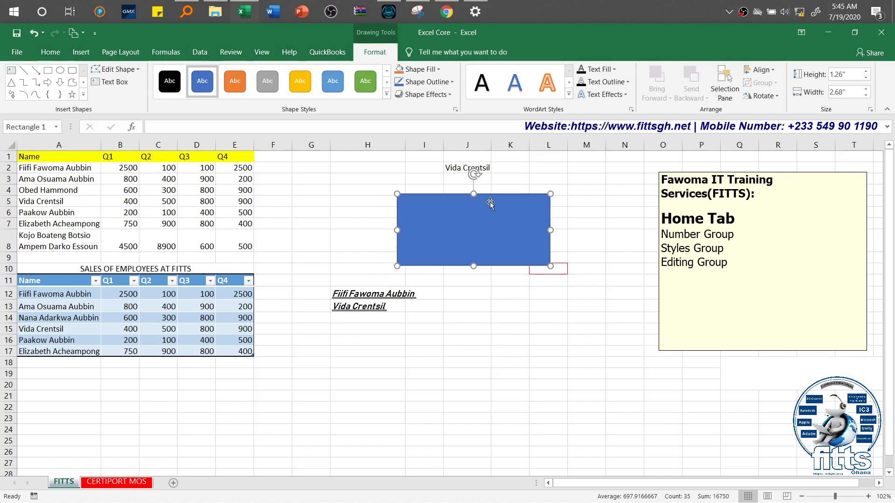
key("Delete")
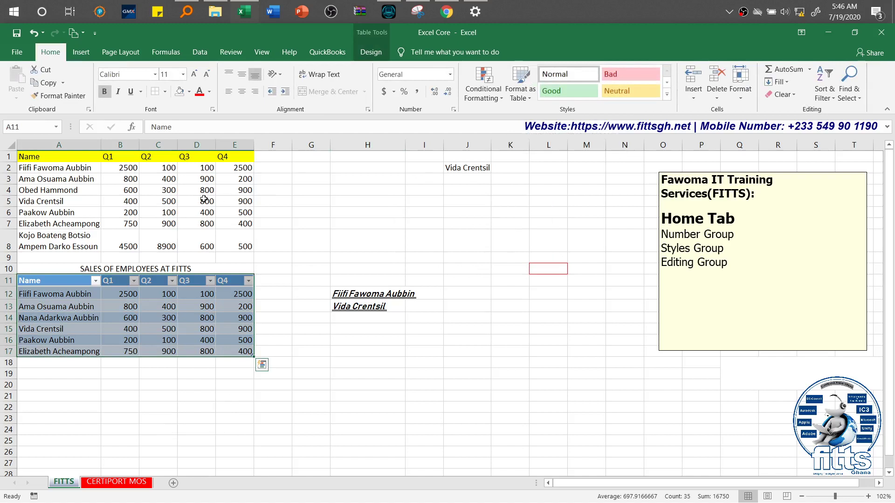
View the Conditional Formatting options available for the selected table.
left_click(497, 97)
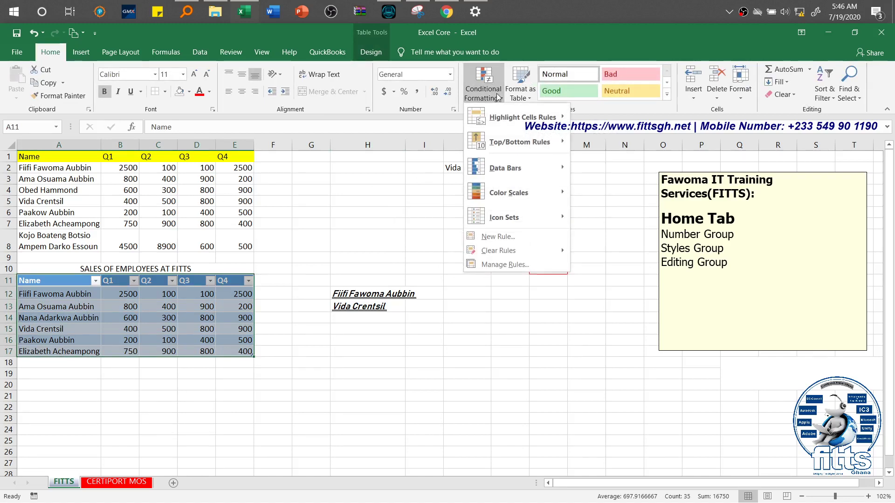
left_click(497, 97)
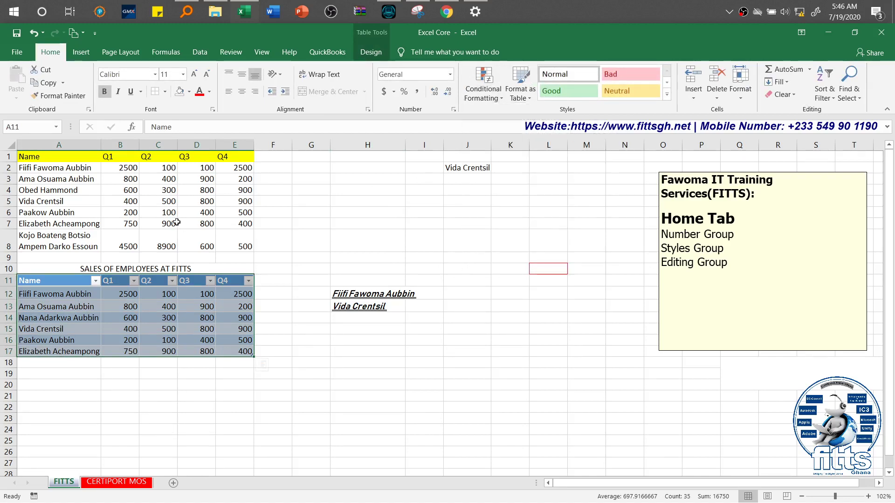
Copy the sales data in A1:E8 and paste it at I1, keeping the source column widths.
left_click(93, 198)
left_click_drag(66, 156, 248, 244)
key("ctrl+c")
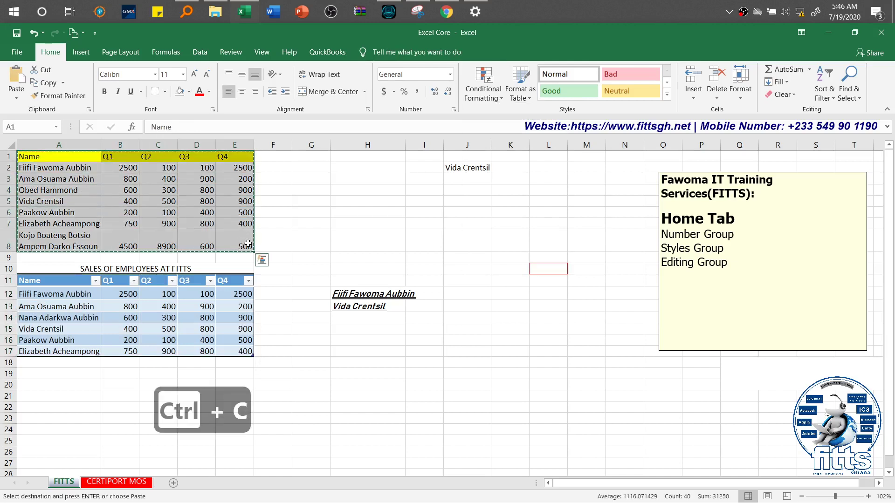
left_click(422, 156)
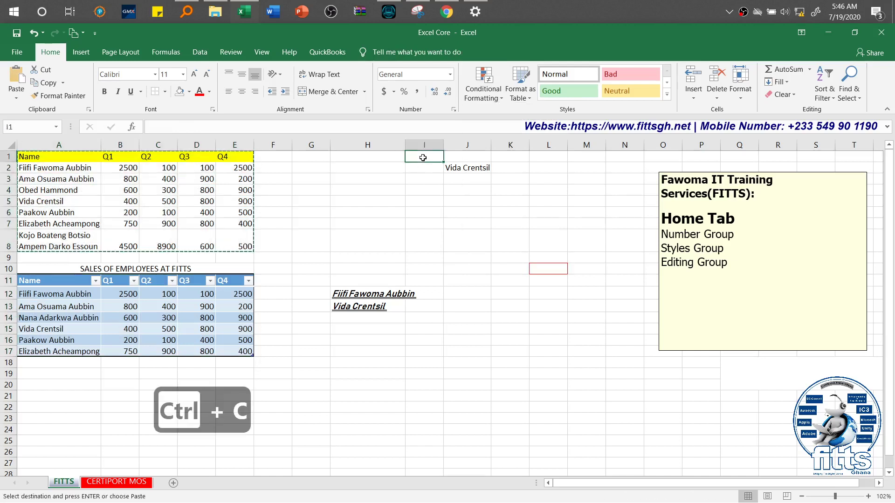
left_click(19, 97)
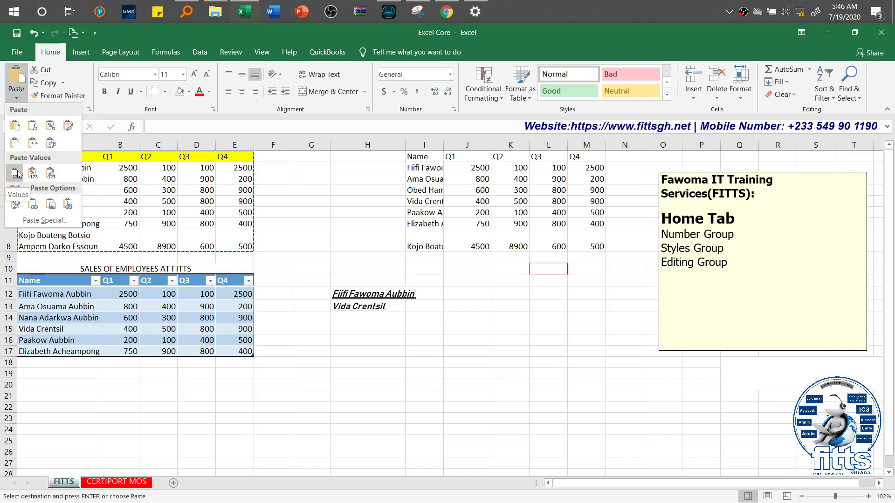
left_click(34, 145)
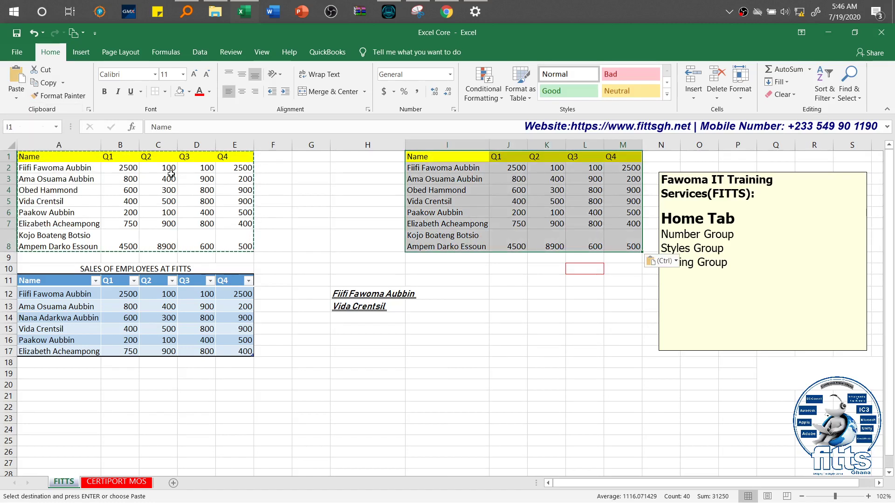
Fill the header cells I1:M1 of the copied data with orange.
left_click_drag(419, 158, 623, 154)
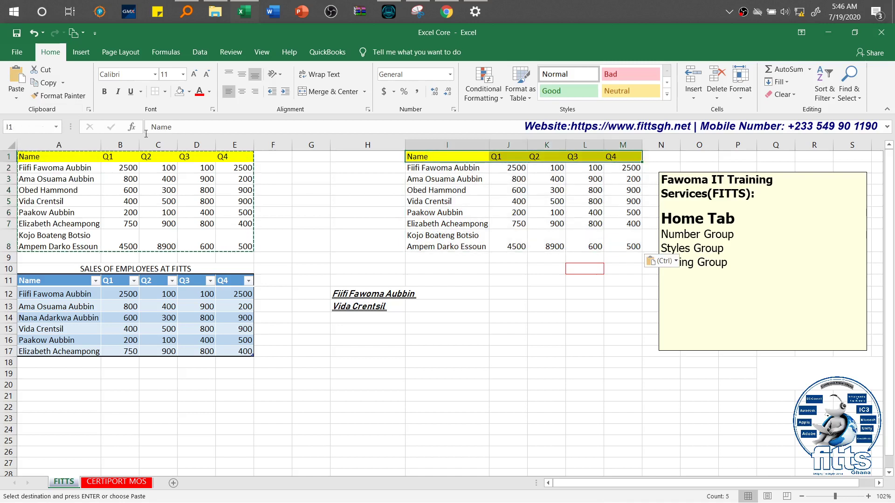
left_click(189, 92)
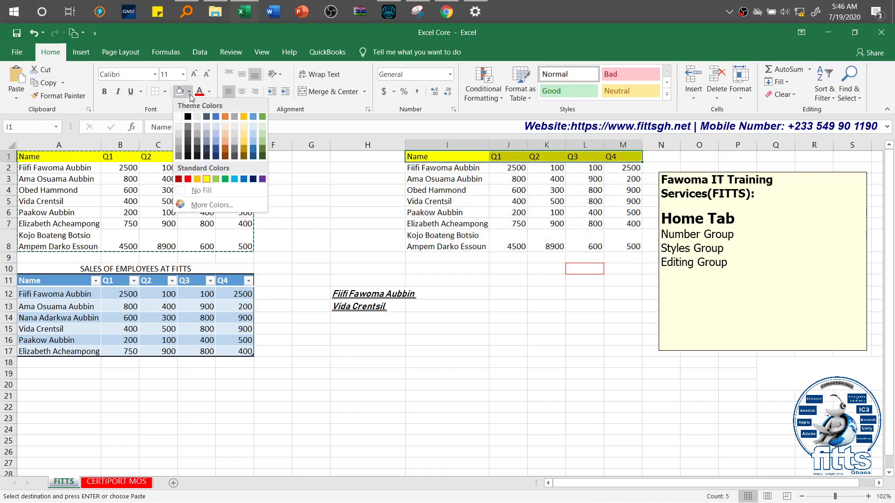
left_click(228, 117)
Apply All Borders to the copied data range I1:M8.
key("shift+Down")
key("shift+Down")
key("shift+Down")
key("shift+Down")
key("shift+Down")
key("shift+Down")
key("shift+Down")
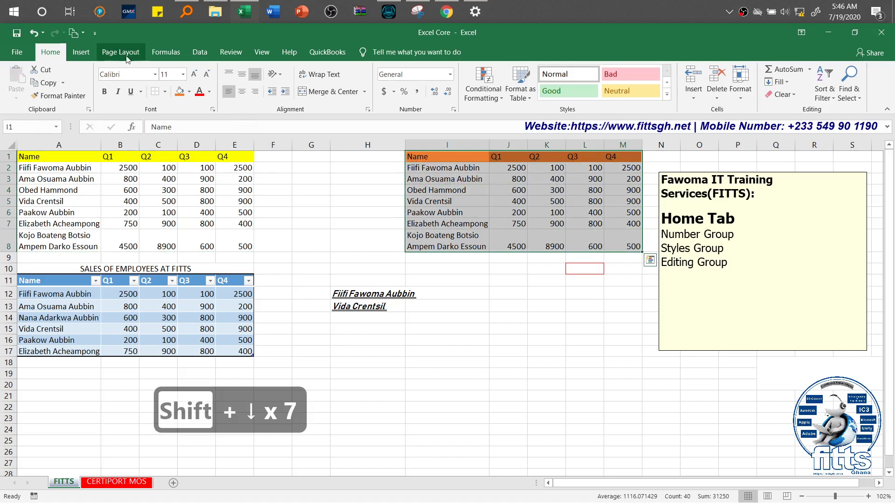
left_click(165, 91)
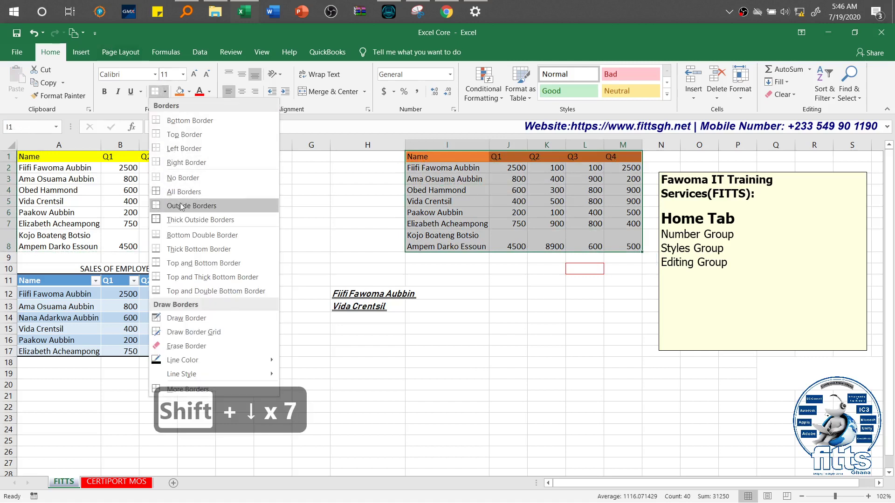
left_click(191, 192)
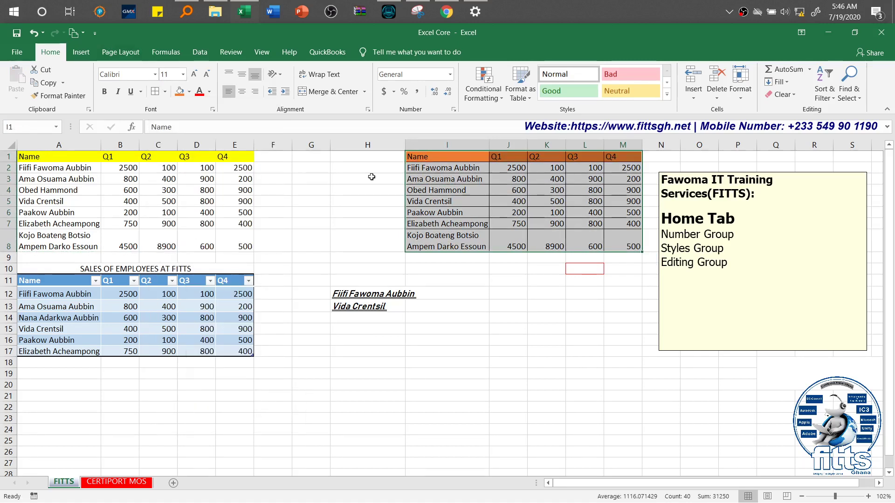
Start a Greater Than highlight rule on I1:M8 and set its threshold to 8000.
left_click(458, 158)
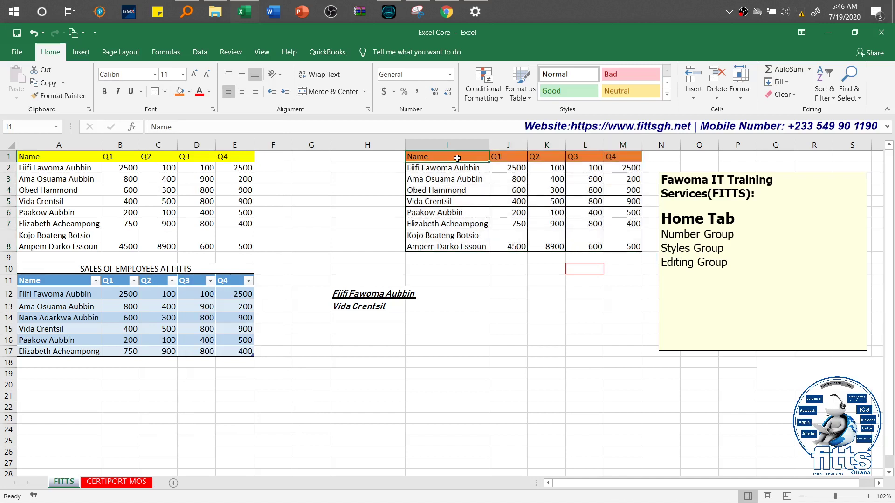
key("shift+Right")
key("shift+Right")
key("shift+Right")
key("shift+Right")
key("shift+Down")
key("shift+Down")
key("shift+Down")
key("shift+Down")
key("shift+Down")
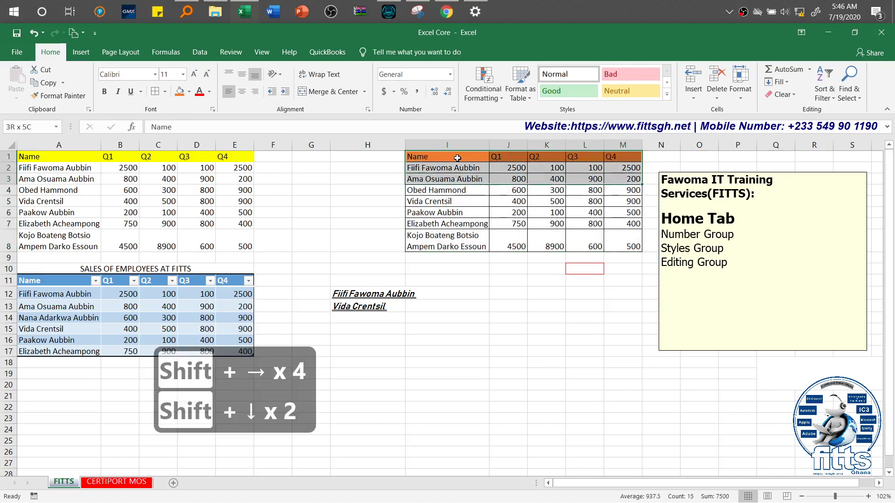
key("shift+Down")
key("shift+Down")
key("shift+Down")
key("shift+Up")
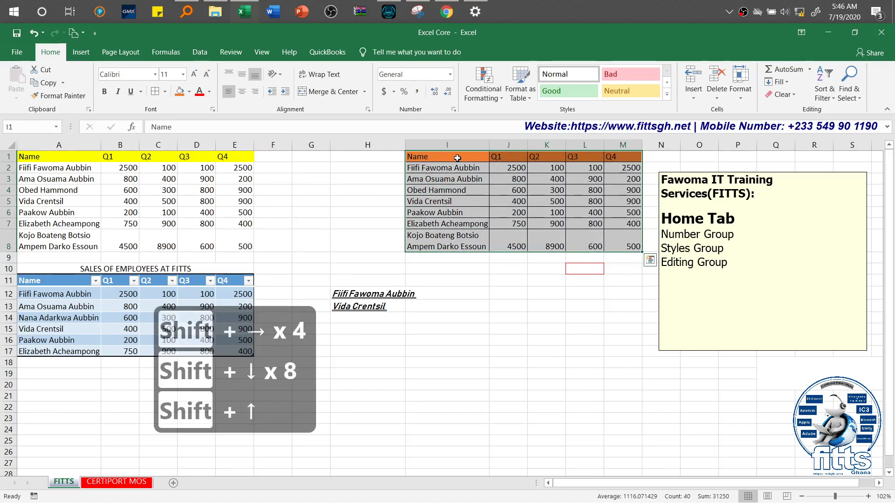
left_click(503, 95)
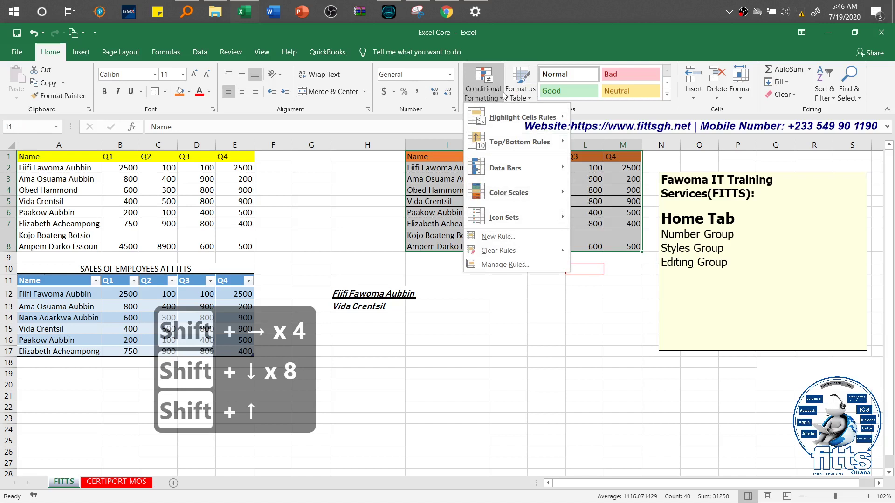
mouse_move(508, 126)
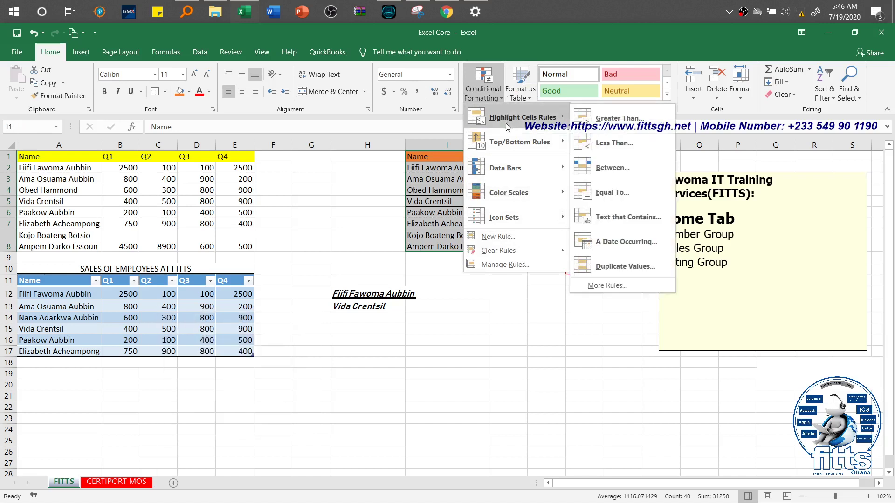
left_click(609, 119)
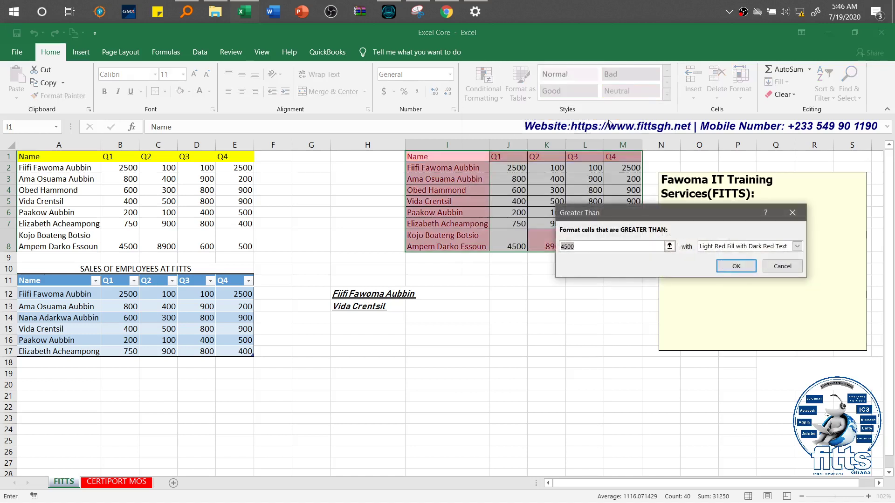
left_click_drag(622, 212, 559, 291)
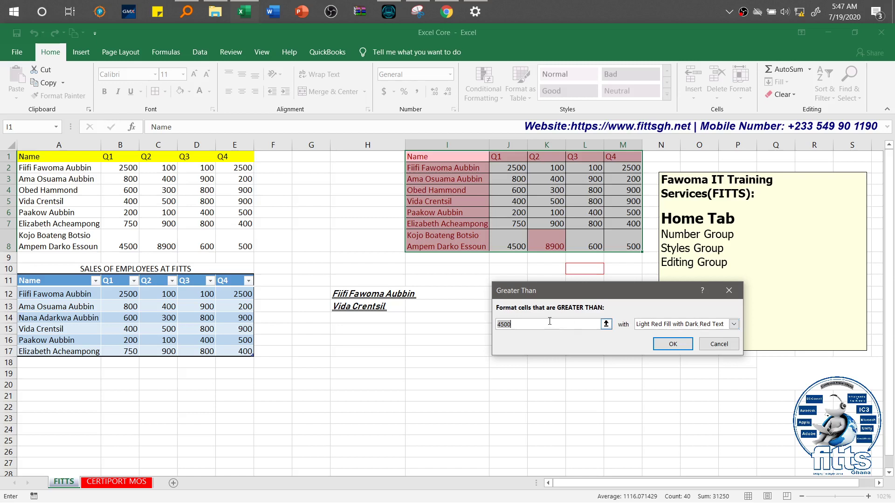
left_click(530, 324)
left_click_drag(516, 325, 494, 330)
type("8000")
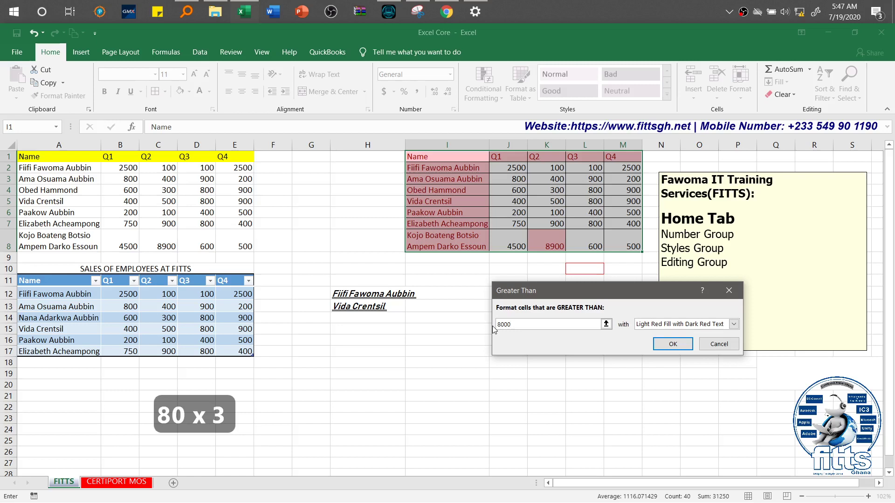
Change the Greater Than rule's threshold to 500.
key("BackSpace")
key("BackSpace")
key("BackSpace")
key("BackSpace")
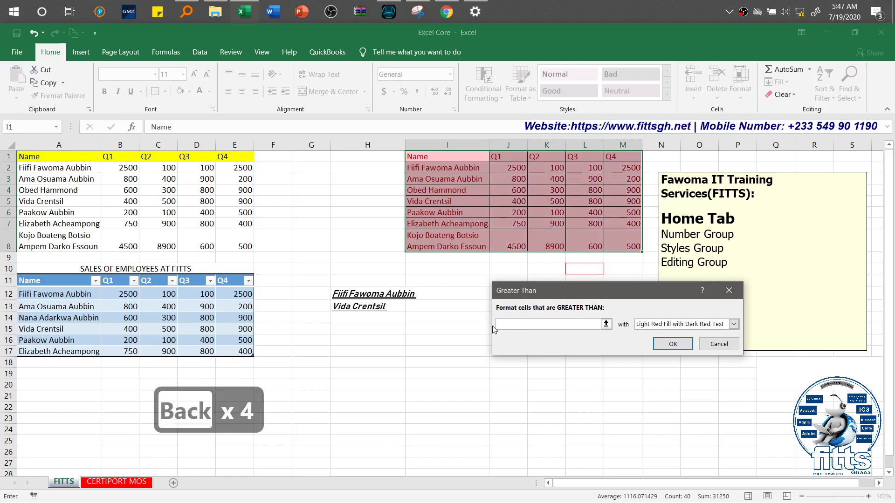
type("500")
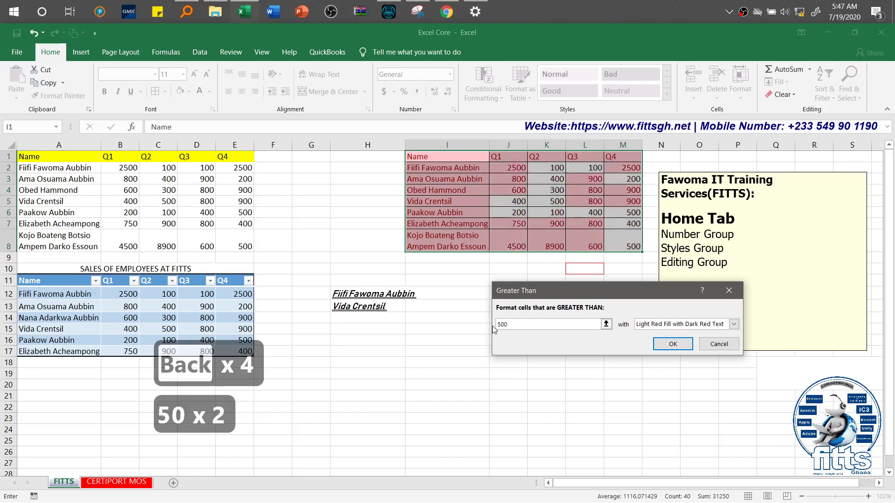
Set the Greater Than threshold to 900 with Green Fill with Dark Green Text and apply the rule.
key("BackSpace")
key("BackSpace")
key("BackSpace")
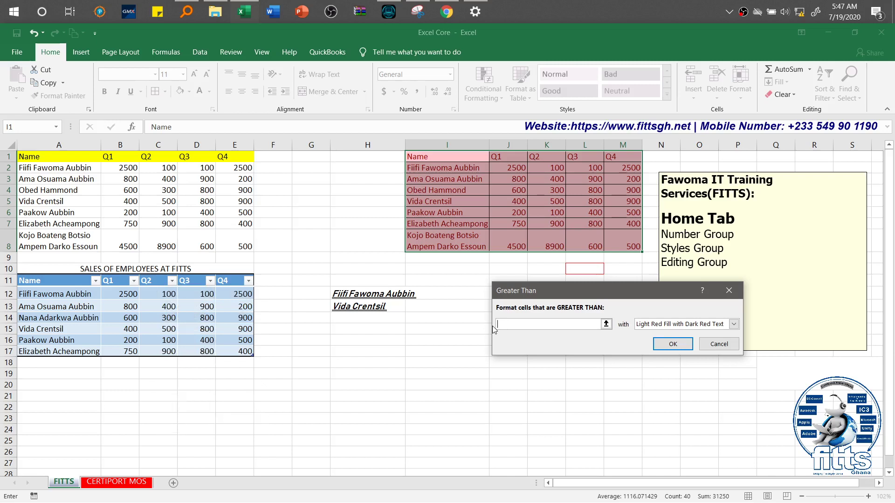
key("ctrl+shift+2")
type("900")
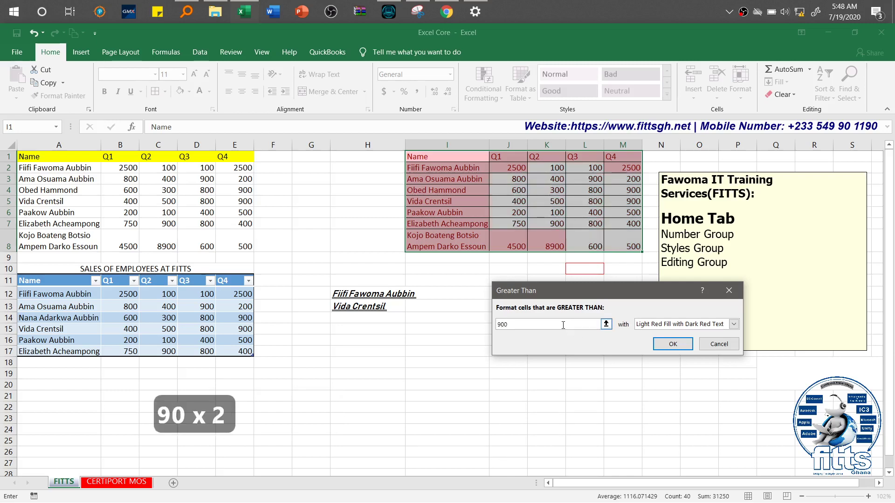
left_click(733, 328)
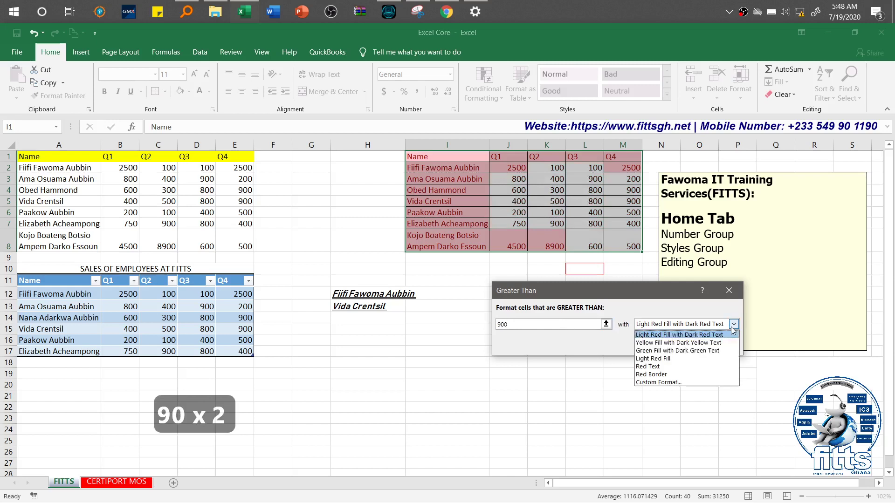
left_click(686, 351)
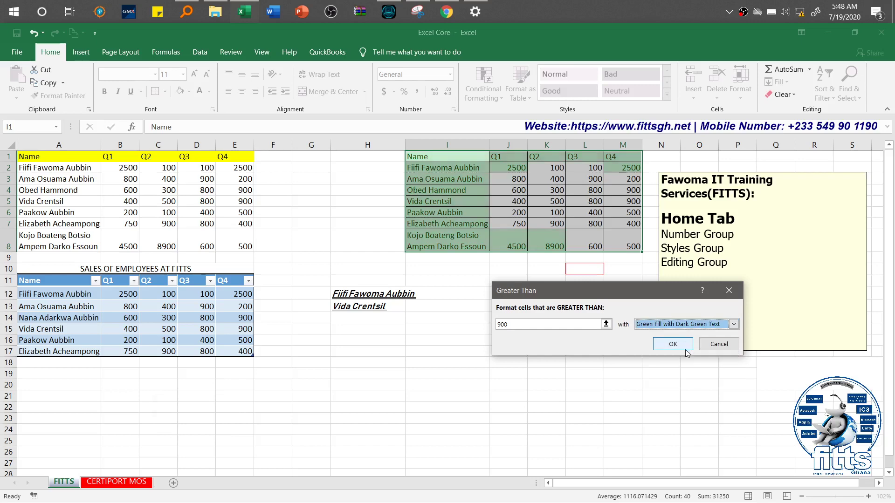
left_click(675, 344)
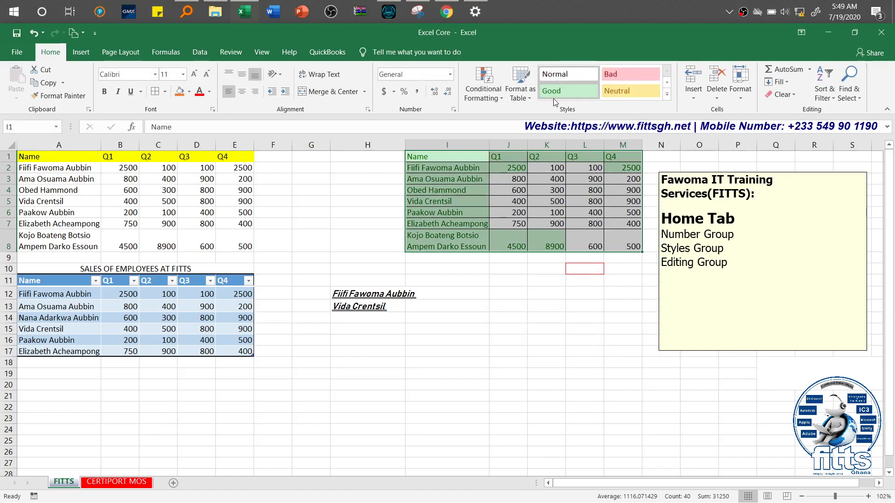
Clear the conditional formatting rules from the selected cells I1:M8.
left_click(497, 97)
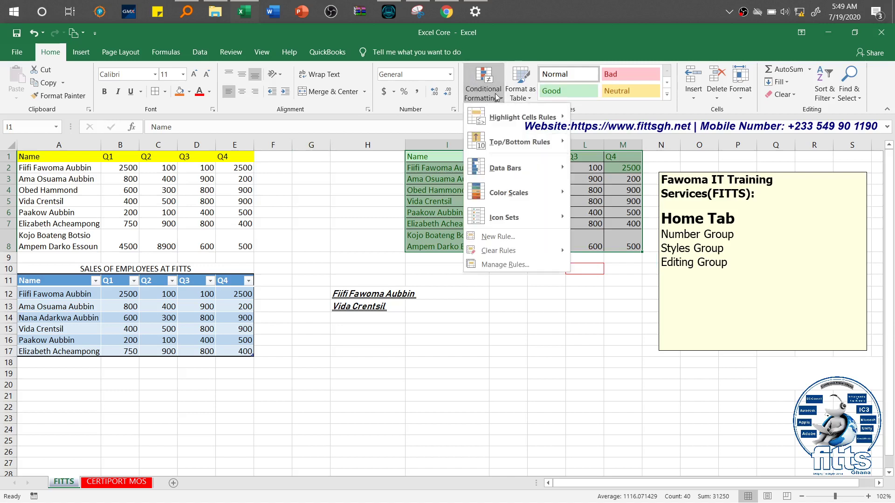
mouse_move(505, 248)
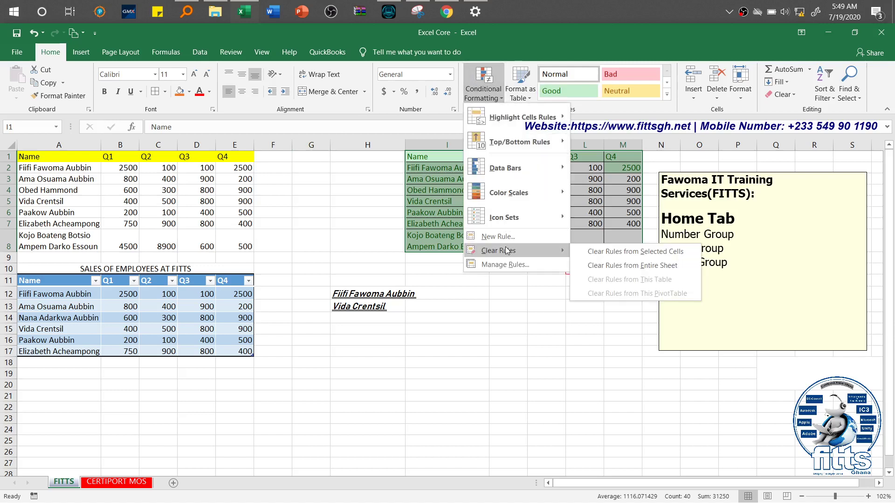
left_click(599, 251)
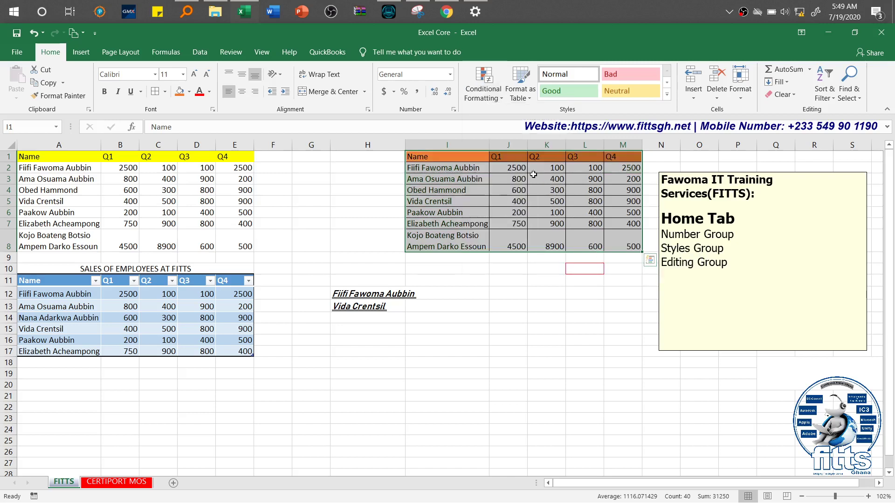
left_click(515, 168)
double_click(516, 167)
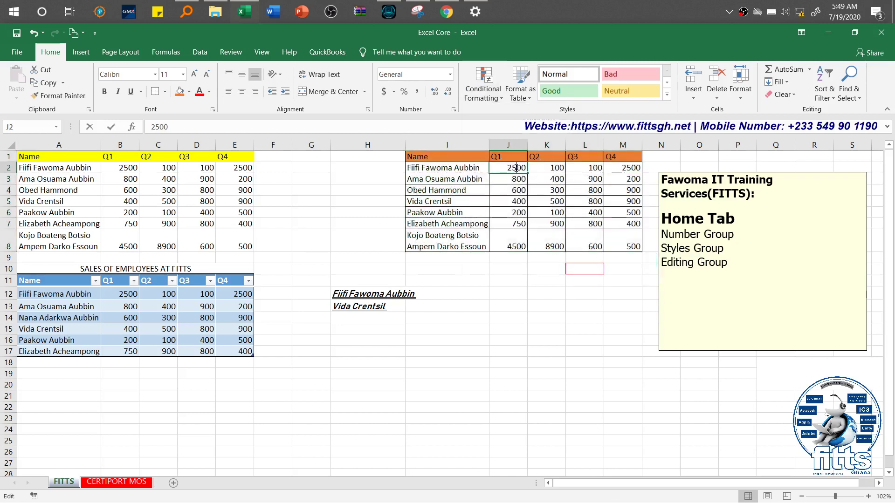
key("Home")
left_click(504, 180)
Start a Top 10 Items rule on the figures in J2:M8 and set it to format the top 2 values.
left_click_drag(510, 168, 634, 247)
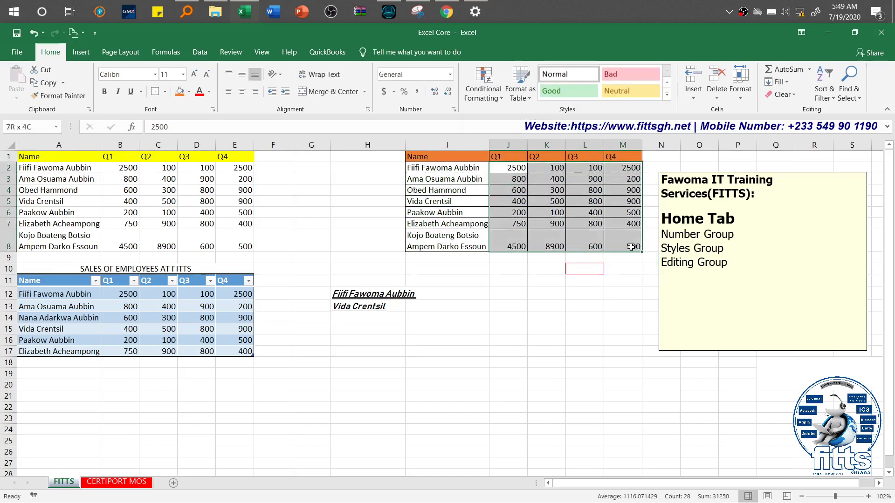
left_click(498, 97)
mouse_move(510, 142)
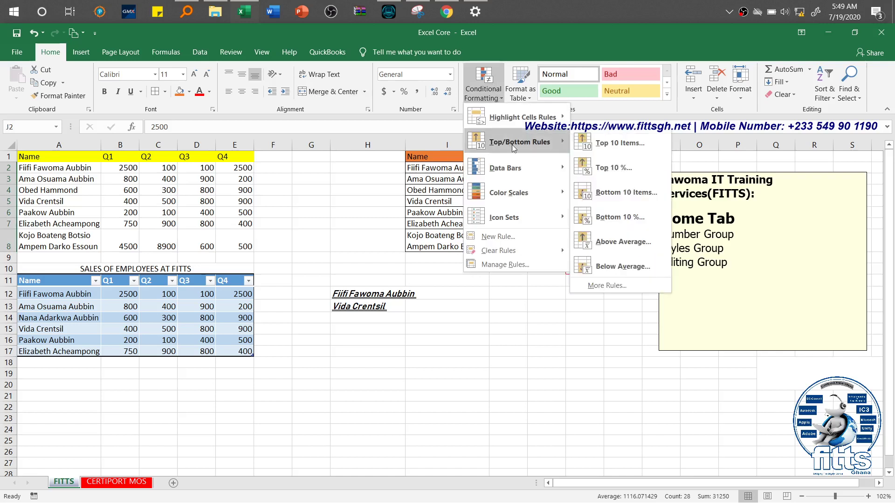
left_click(611, 144)
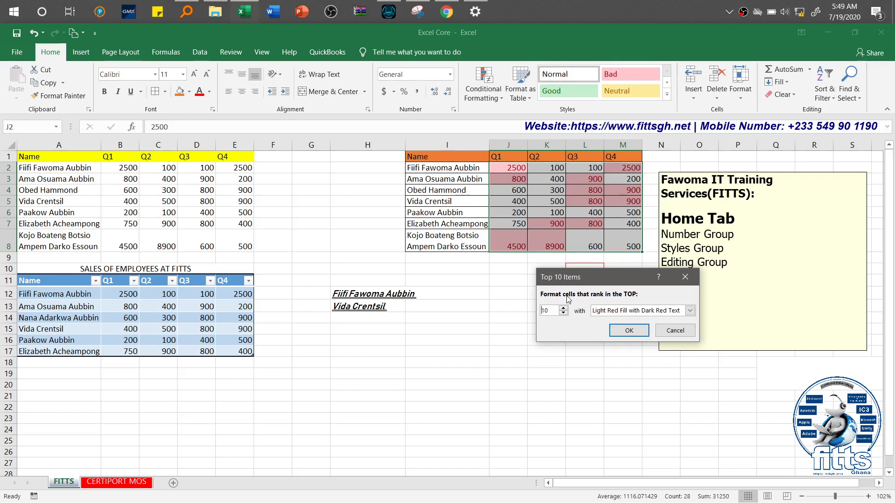
double_click(544, 311)
type("5")
double_click(544, 311)
type("2")
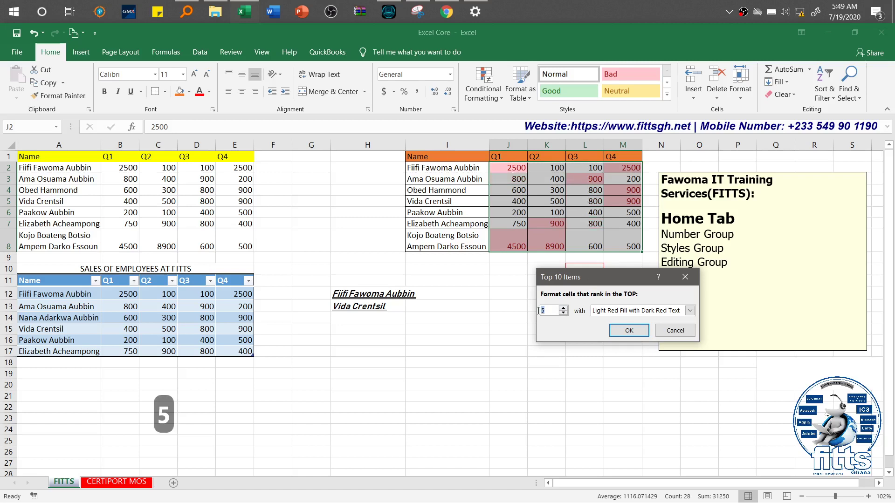
Check the custom format options for the top 2 rule and apply it with Light Red Fill with Dark Red Text.
left_click(689, 310)
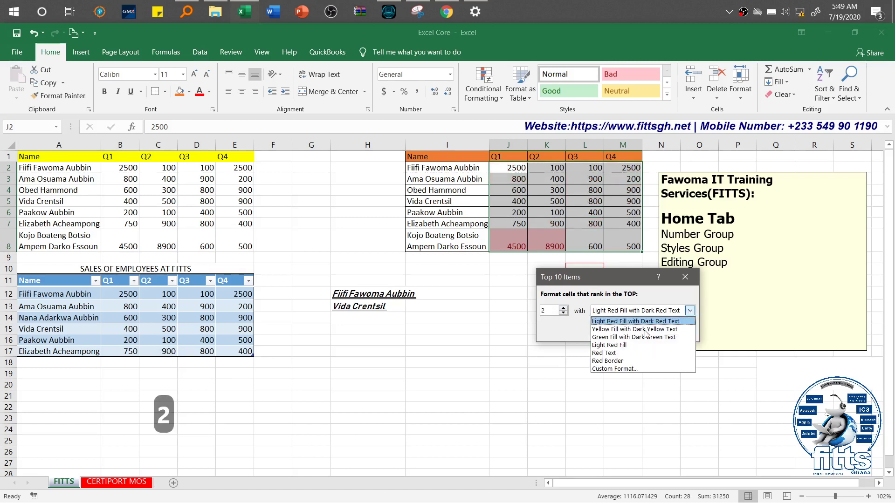
left_click(629, 369)
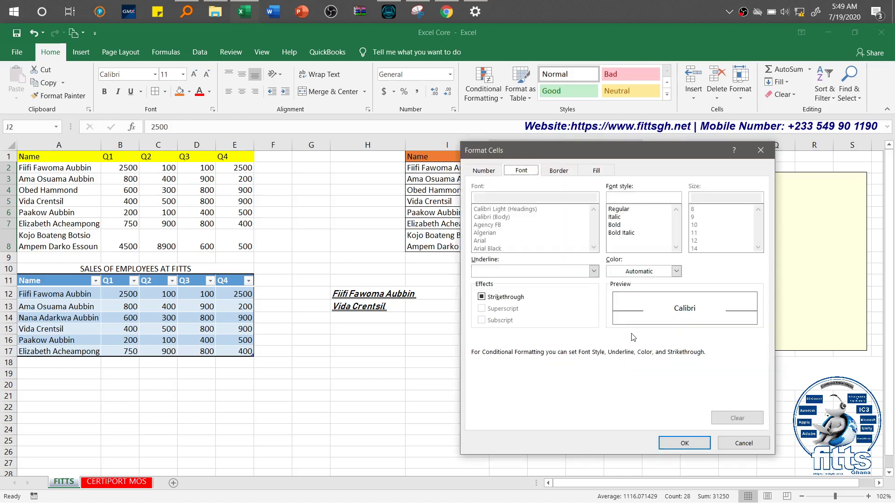
left_click(550, 275)
left_click(628, 272)
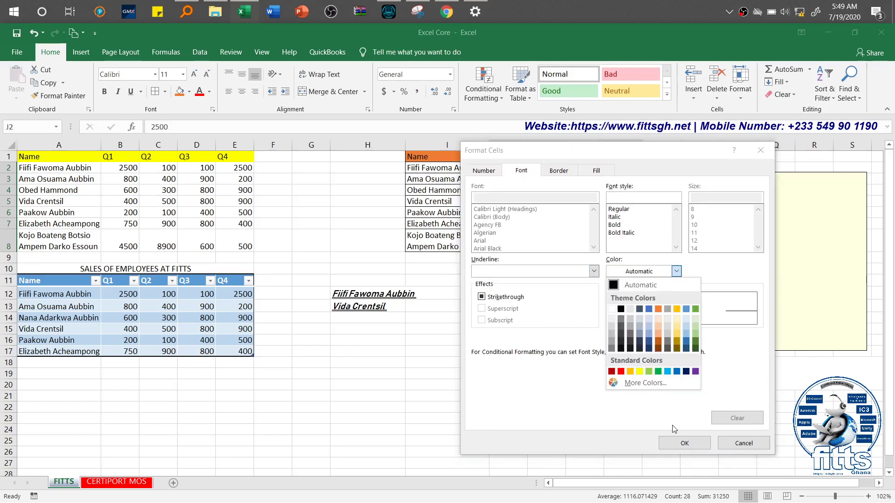
left_click(681, 444)
left_click(683, 443)
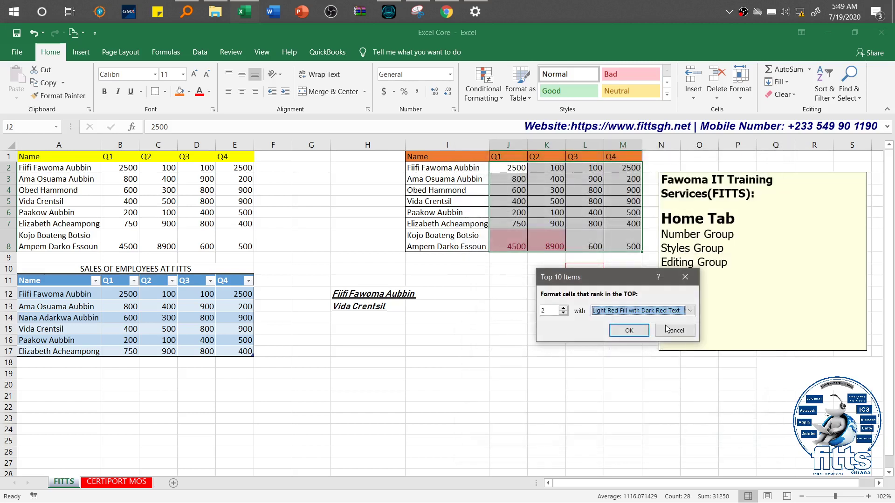
left_click(630, 330)
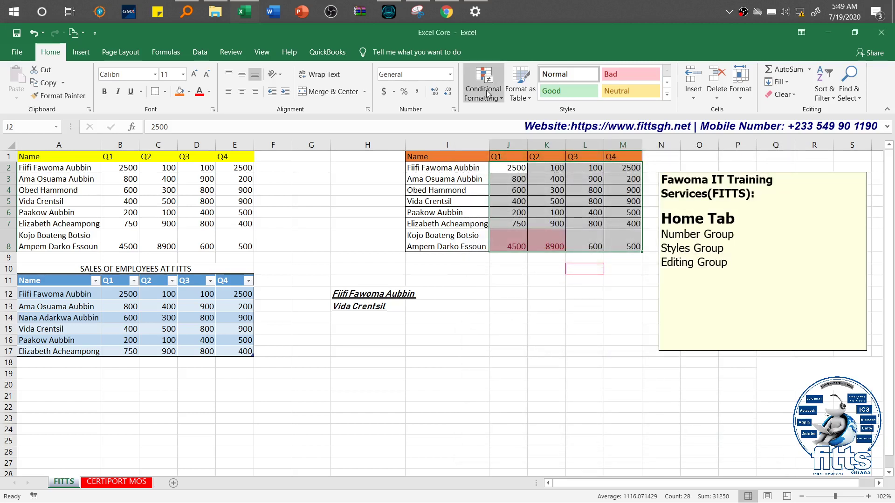
Apply blue gradient-fill data bars to the figures in J2:M8.
left_click(487, 93)
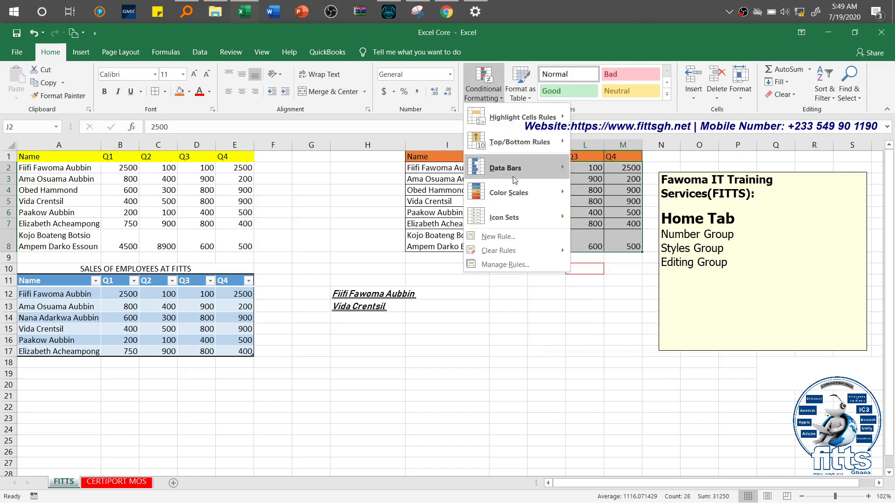
mouse_move(519, 177)
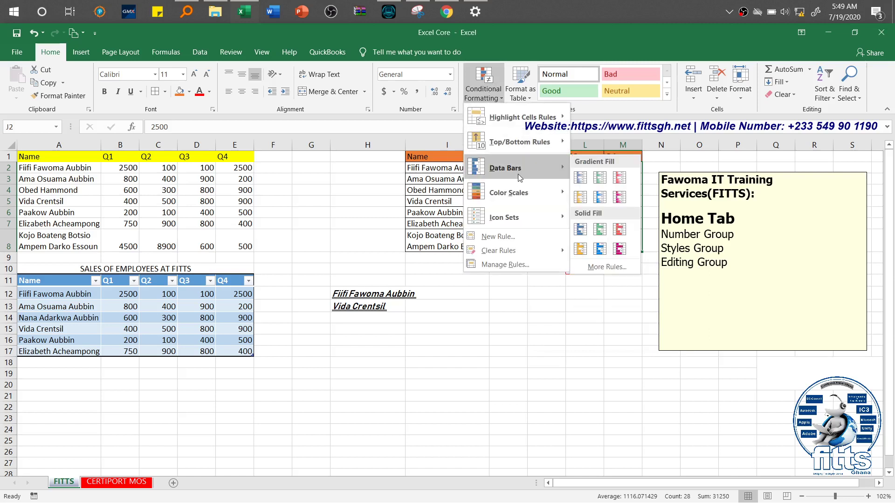
left_click(581, 178)
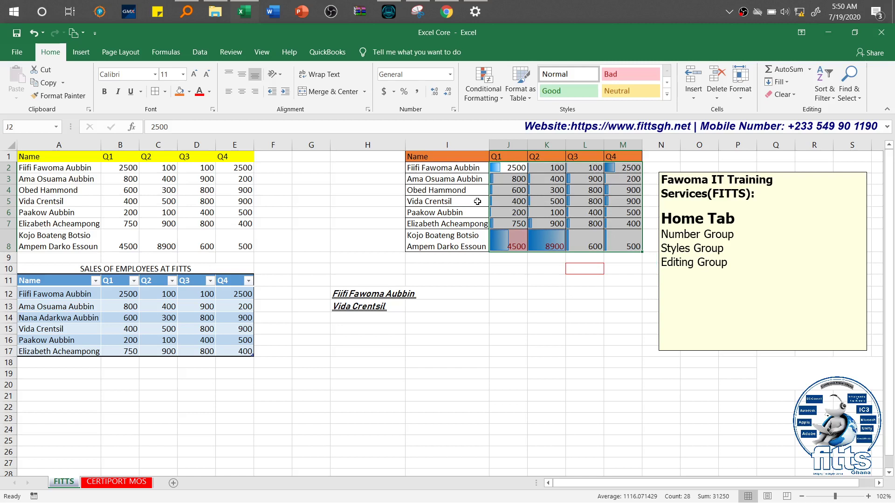
Clear the top 2 and data bar rules from the selected cells J2:M8.
left_click(486, 103)
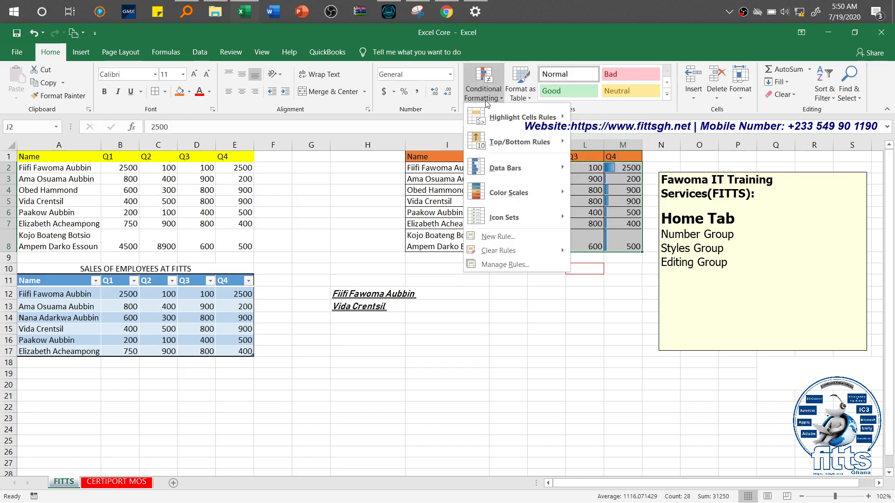
mouse_move(524, 257)
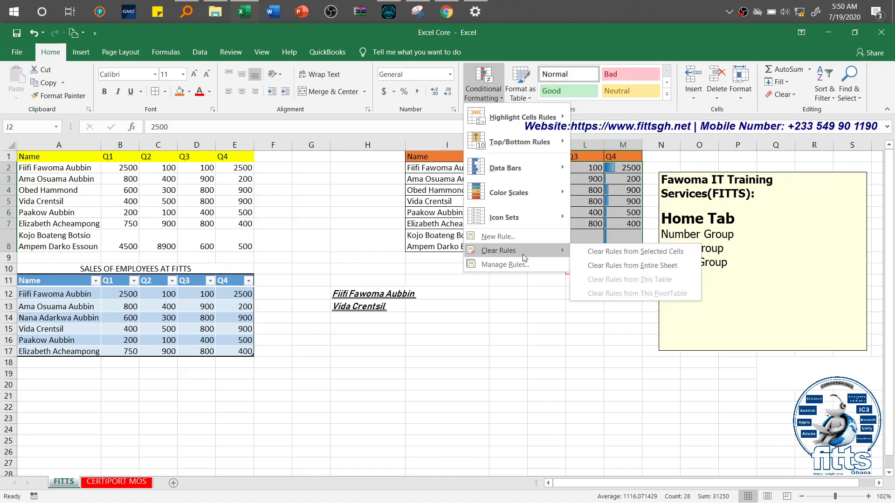
left_click(596, 252)
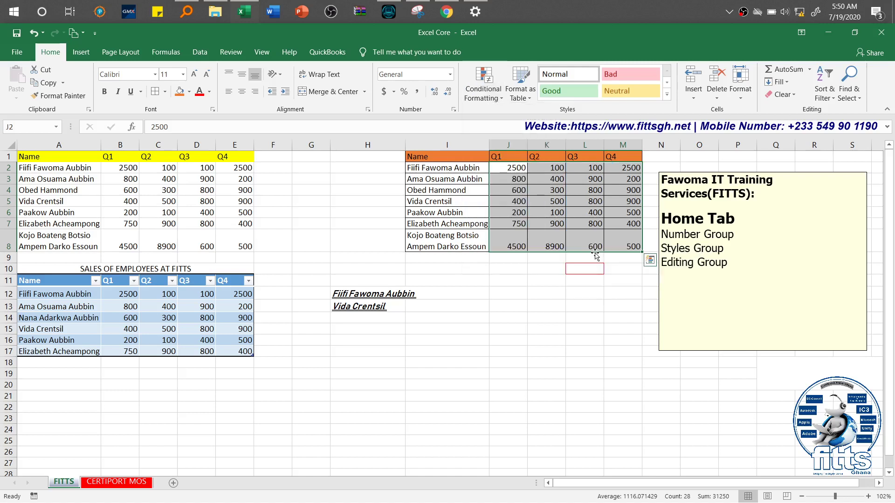
Apply a red-white-blue color scale to J2:M8 and clear that rule from the selected cells.
left_click(495, 97)
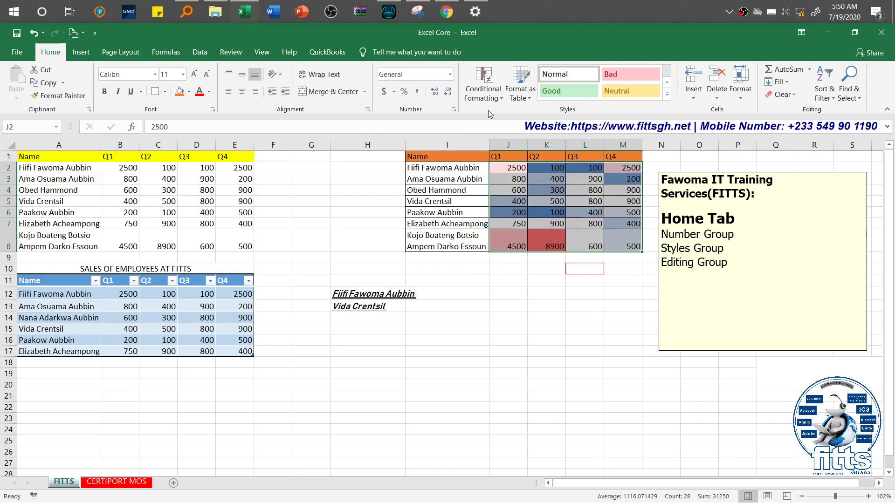
left_click(497, 96)
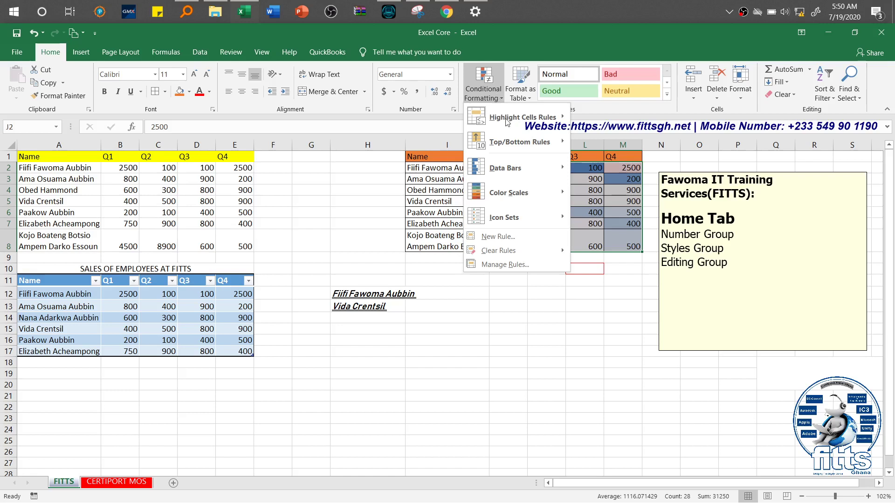
mouse_move(532, 208)
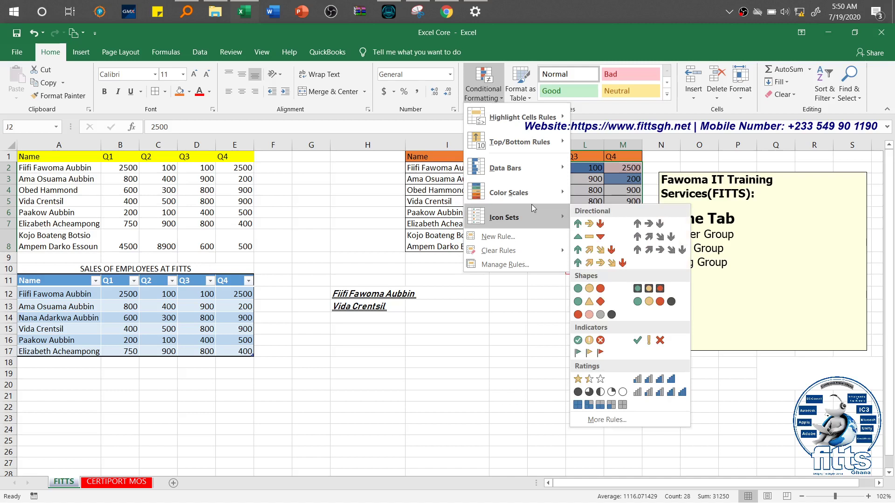
left_click(583, 253)
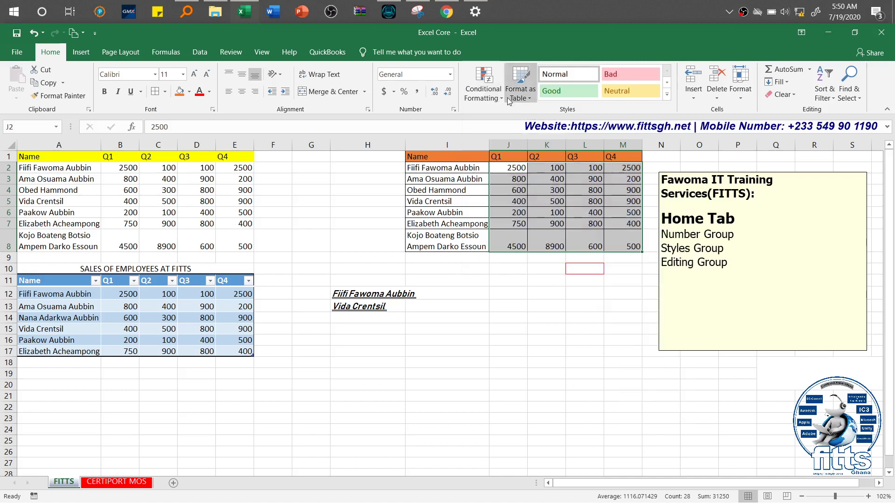
Start a new formatting rule for J2:M8 that formats only cells whose value is equal to 300.
left_click(503, 97)
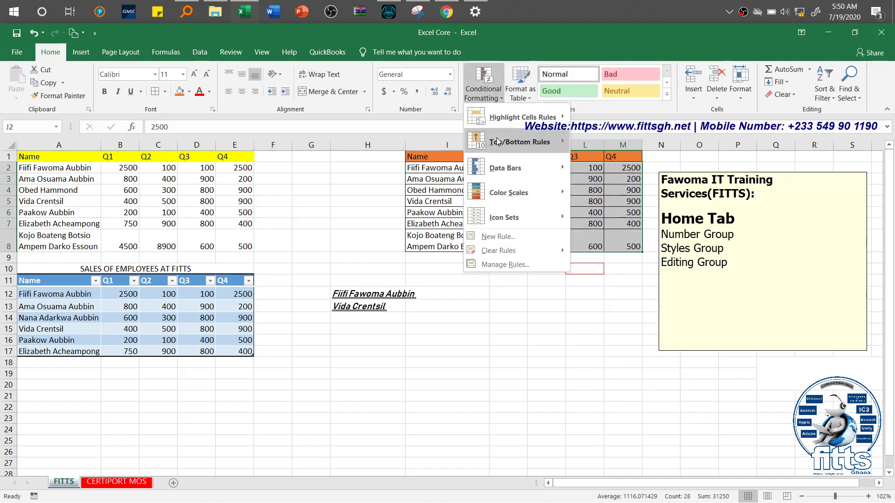
mouse_move(508, 215)
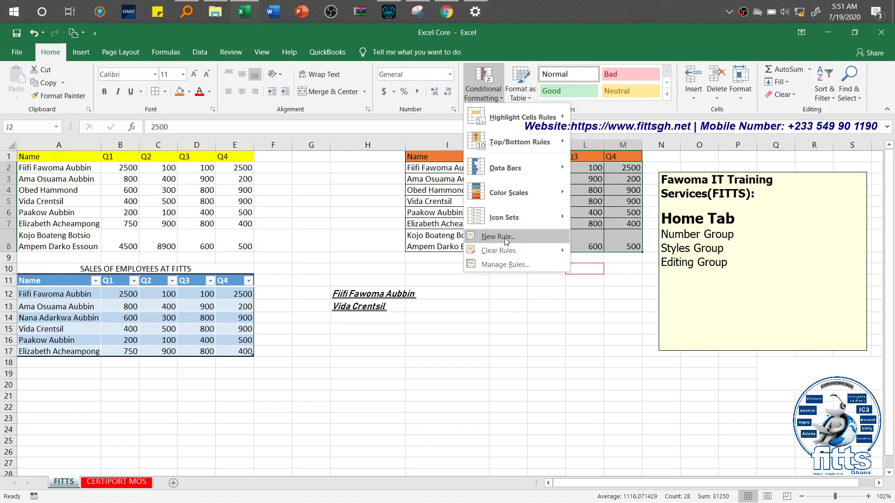
left_click(504, 237)
left_click(546, 254)
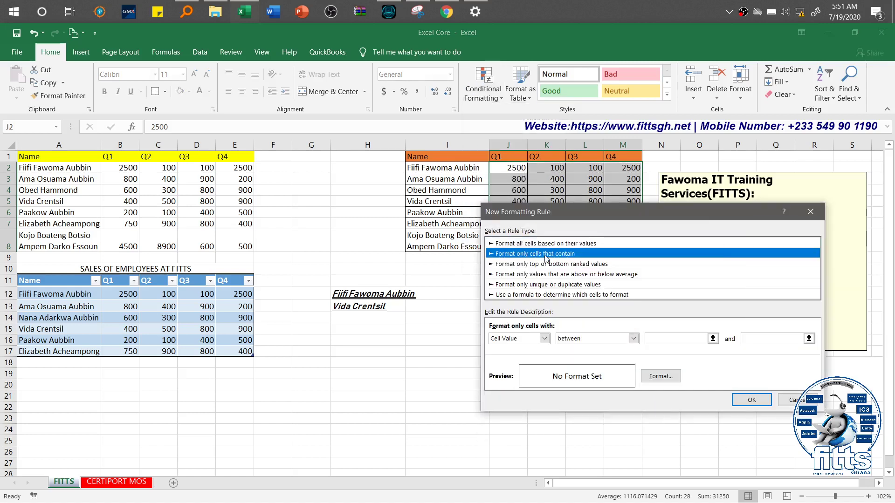
left_click(634, 338)
left_click(594, 363)
left_click(666, 338)
type("300")
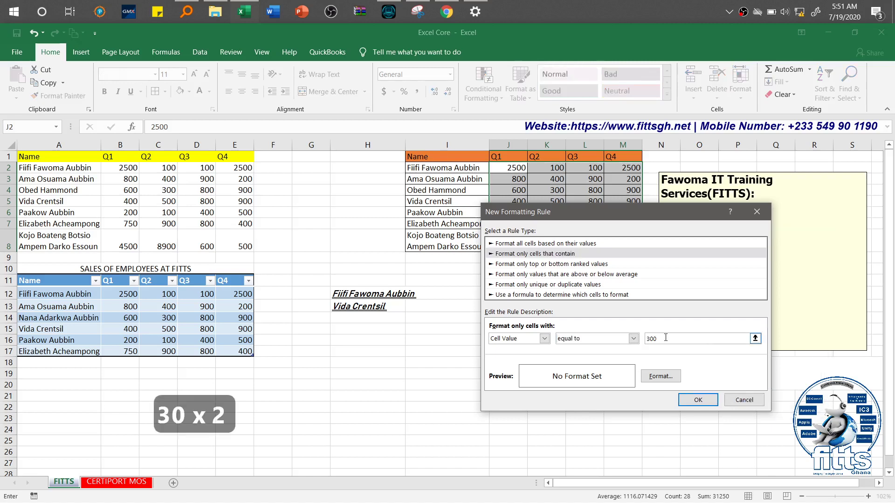
Set the new rule's font format to Bold Italic in standard red.
left_click(660, 376)
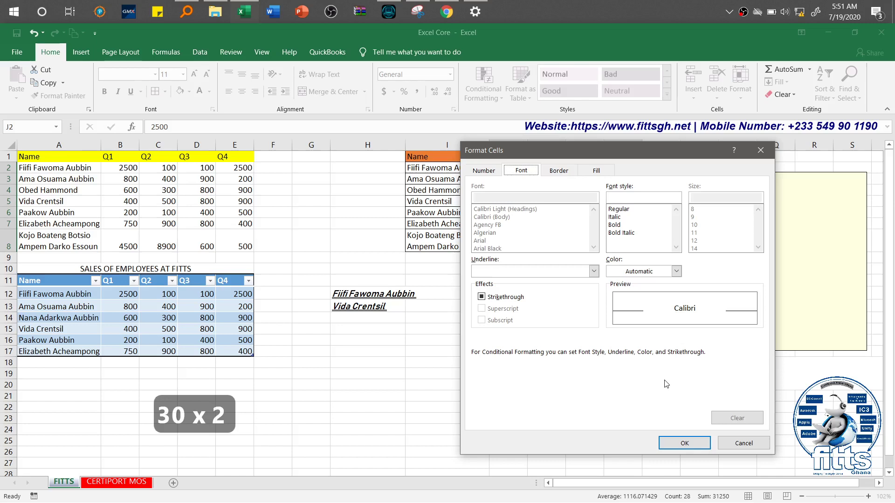
left_click(622, 233)
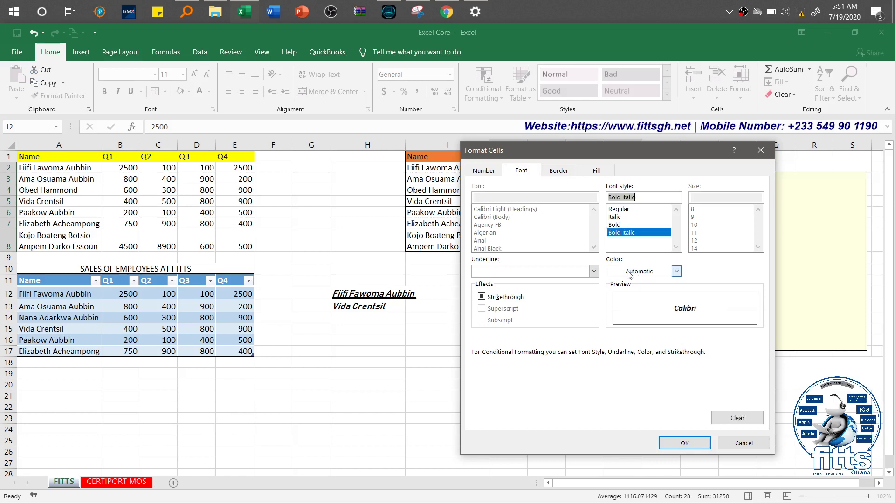
left_click(629, 273)
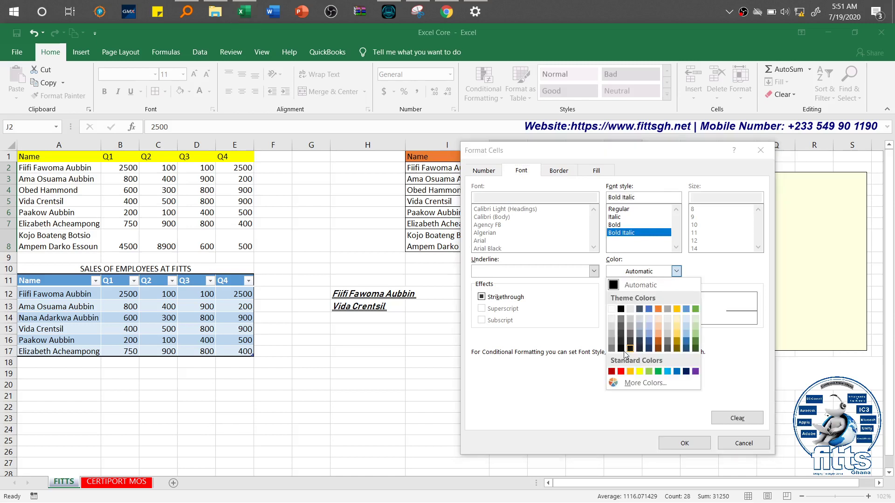
left_click(620, 371)
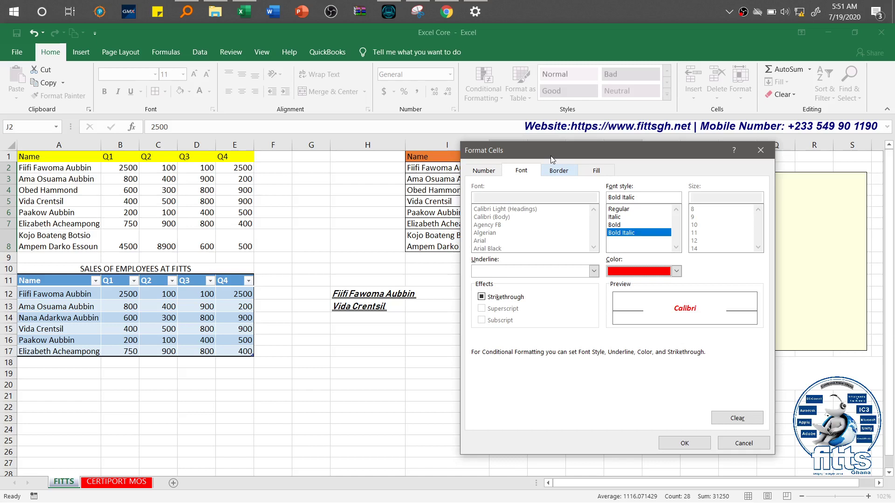
Add borders on all four sides to the rule's format and choose standard purple as the line color.
left_click(556, 171)
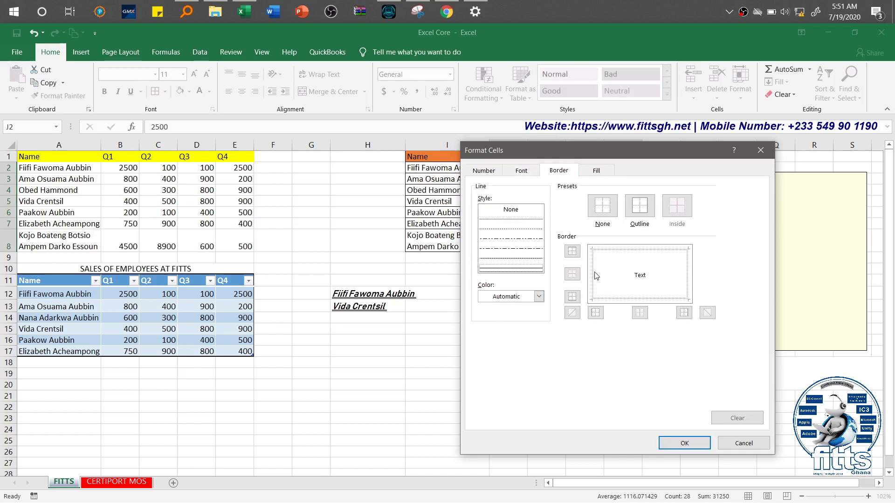
left_click(596, 276)
left_click(628, 254)
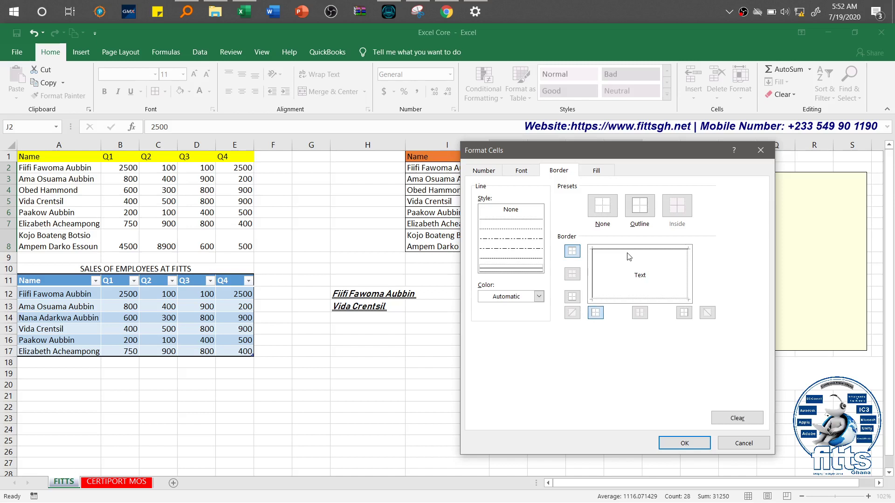
left_click(688, 273)
left_click(639, 299)
left_click(539, 297)
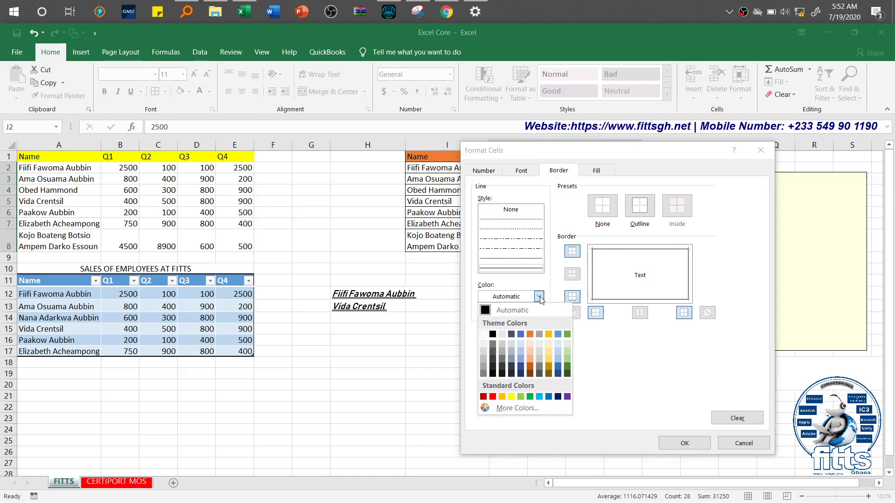
left_click(568, 398)
Give the rule's format a crosshatch grid fill pattern with gold as the pattern color.
left_click(597, 171)
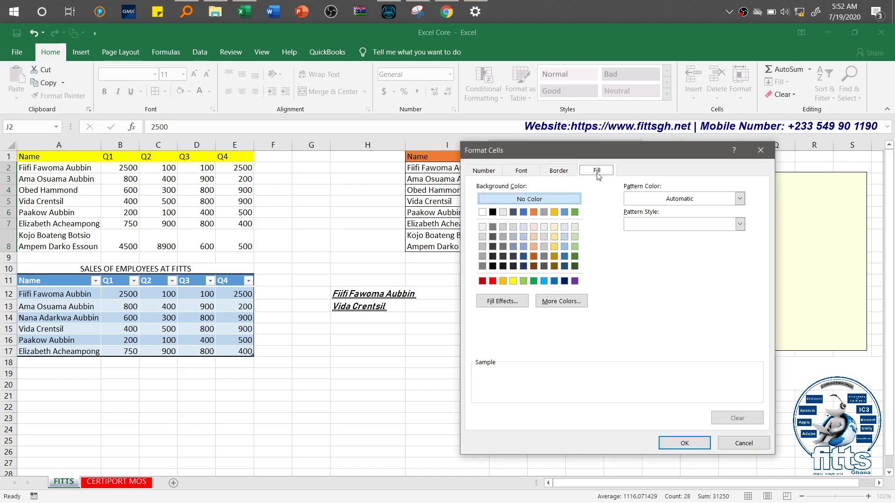
left_click(739, 198)
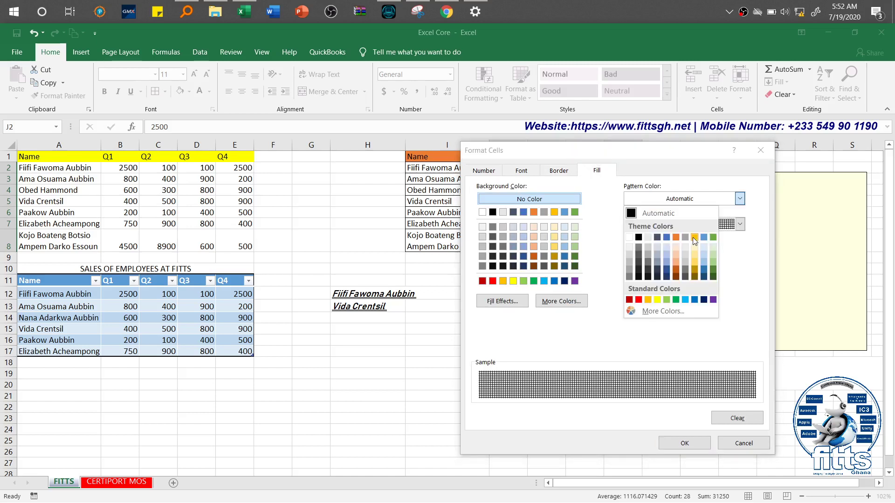
left_click(693, 238)
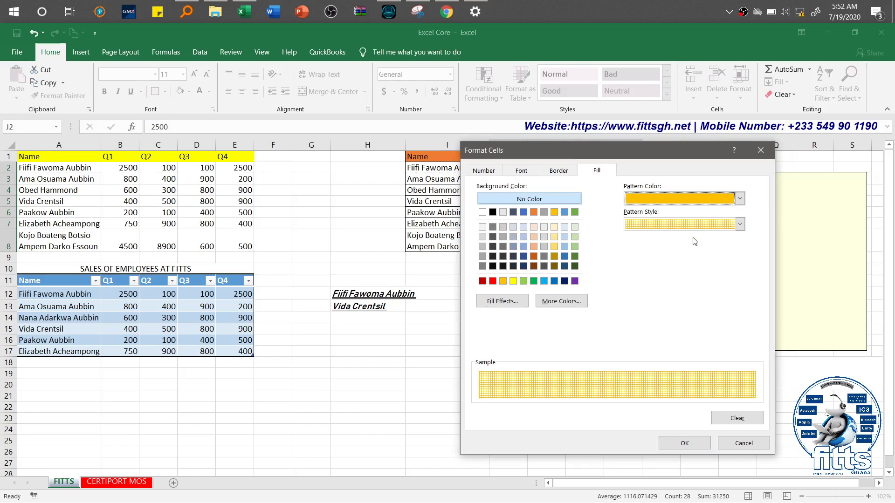
Set the rule's number format to Currency with the GHS symbol and apply the rule to J2:M8.
left_click(483, 170)
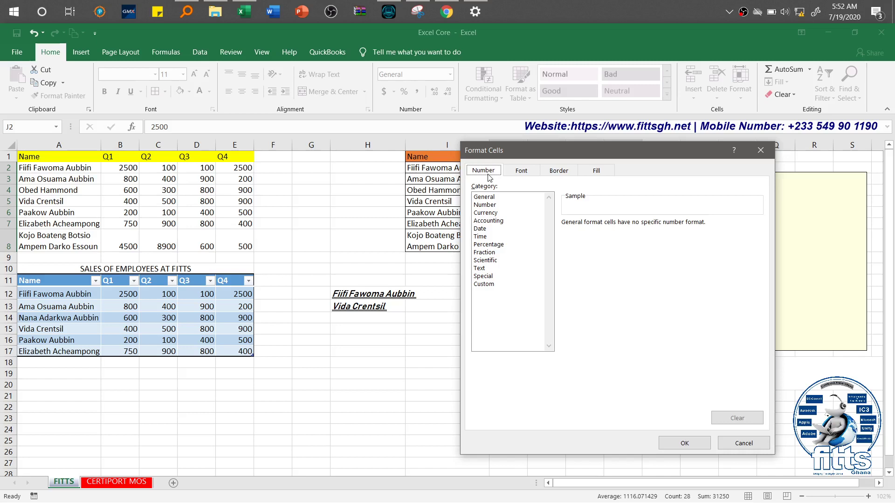
left_click(485, 213)
left_click(649, 239)
type("ghs")
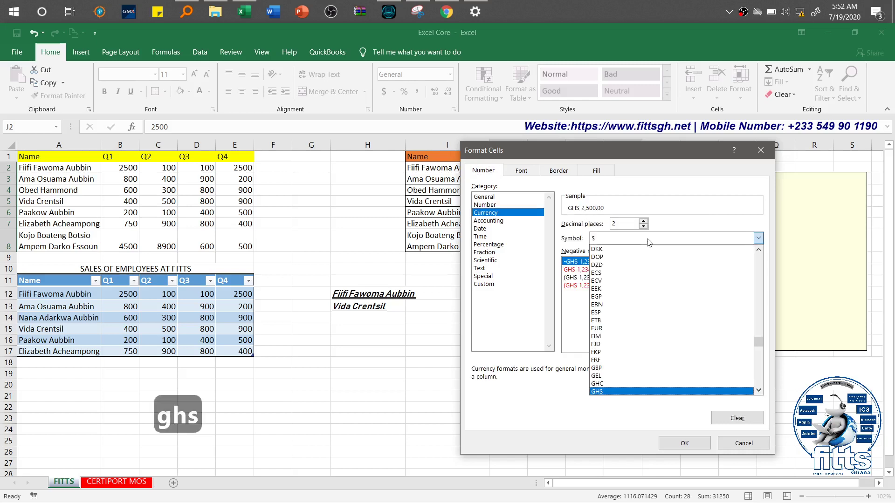
left_click(612, 393)
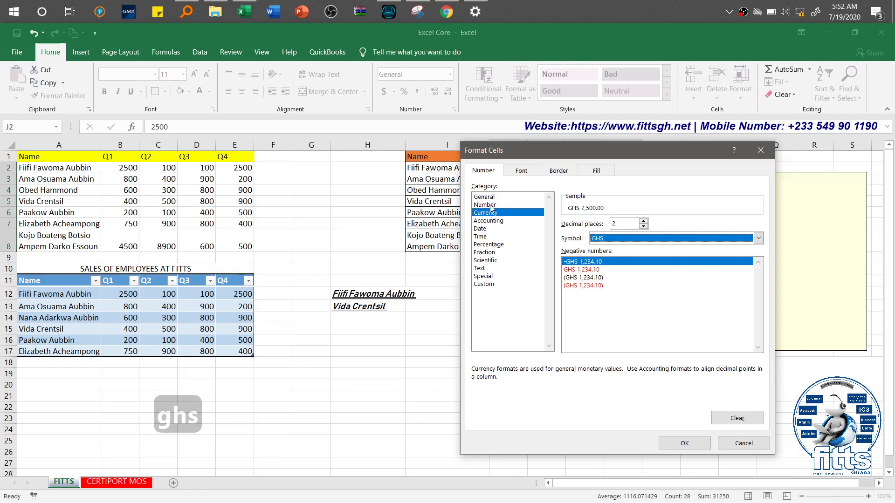
key("Escape")
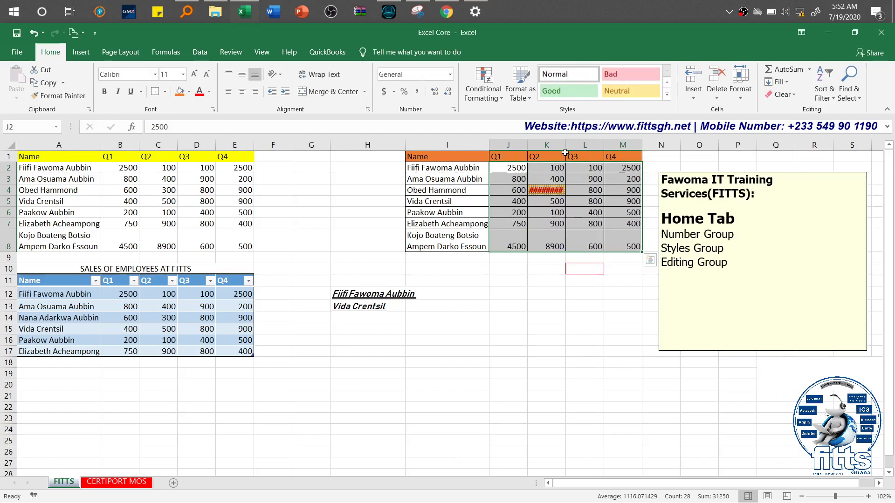
Select cell K4 and autofit column K to its contents.
left_click(550, 192)
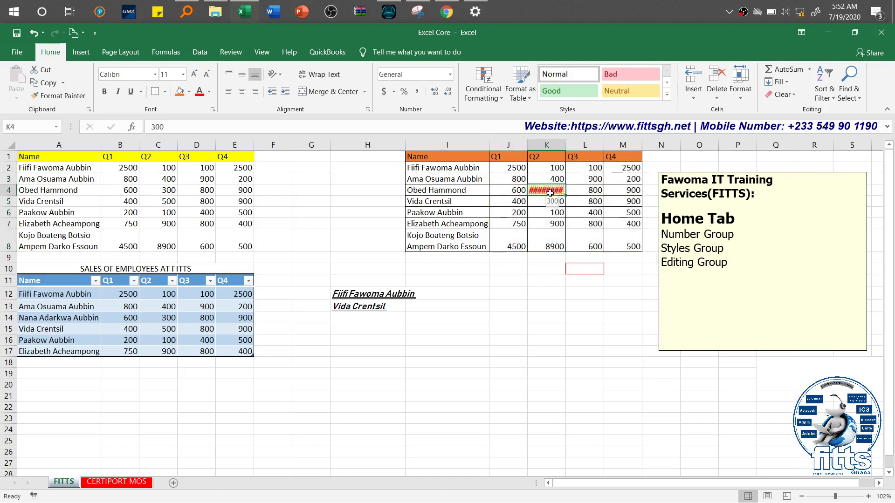
double_click(565, 145)
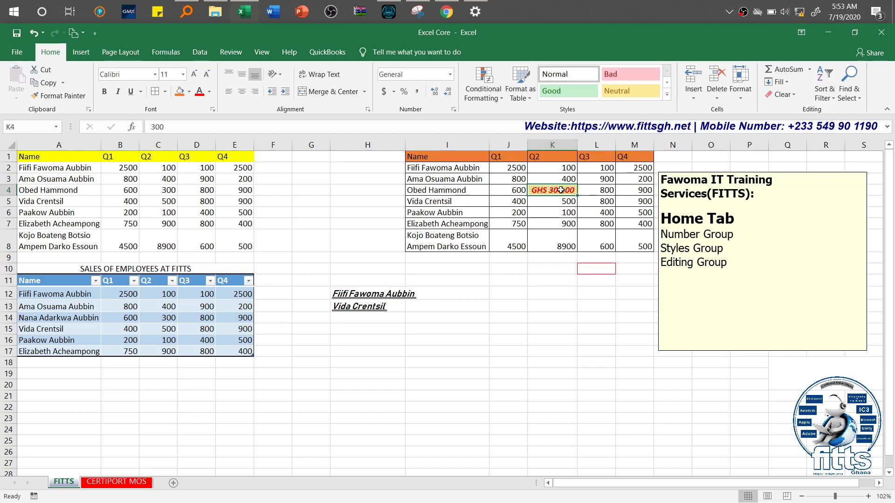
Review the rule types offered for a new conditional formatting rule, and close the dialog without creating a rule.
left_click(487, 96)
left_click(494, 208)
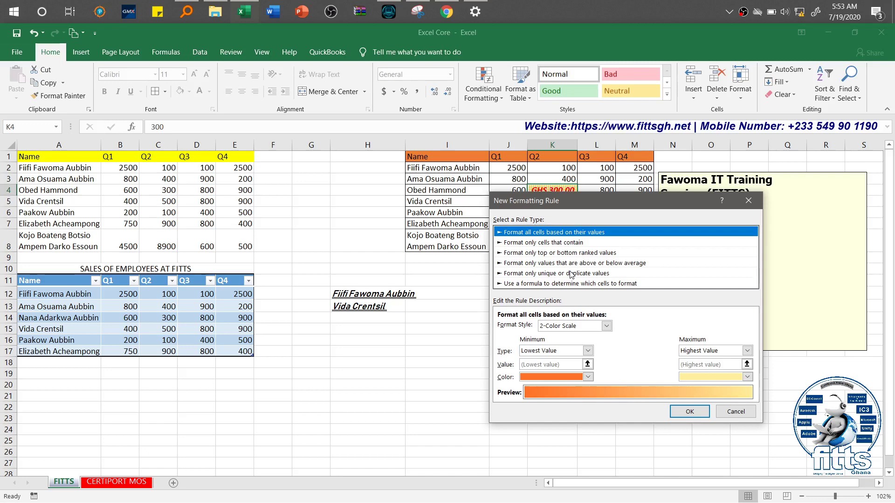
left_click_drag(605, 201, 479, 169)
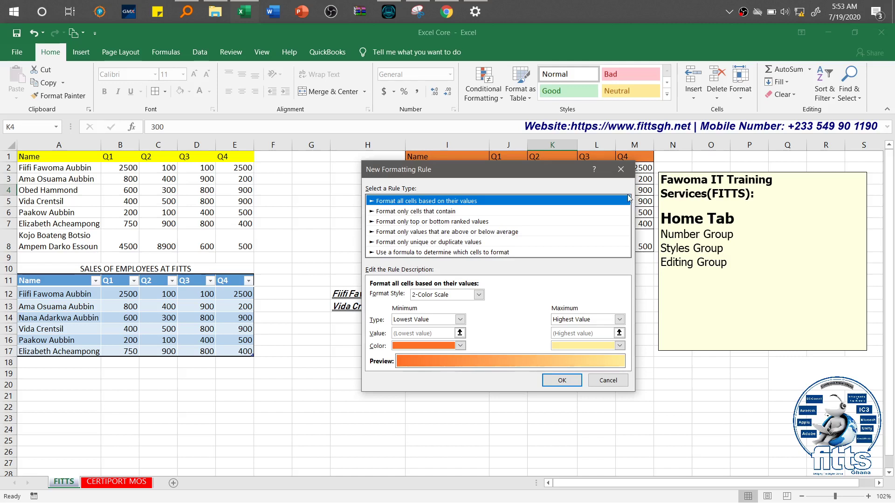
left_click(621, 168)
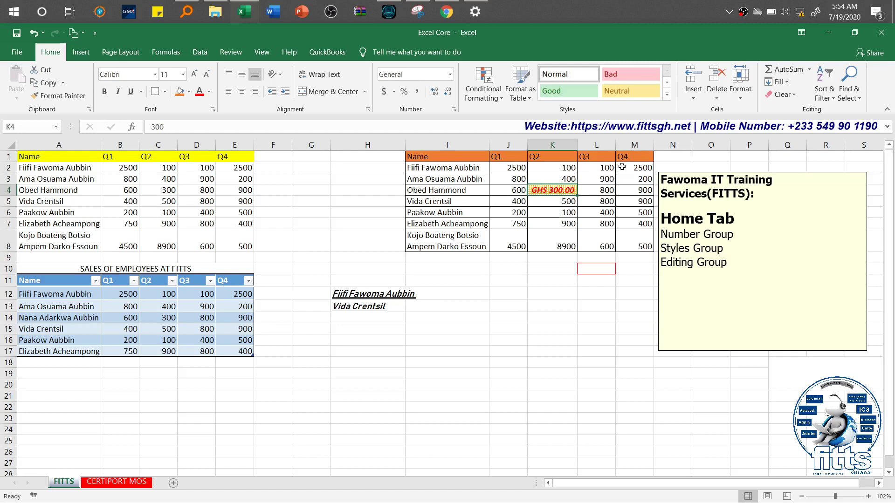
Delete the "Styles Group" line from the Home Tab list in the yellow comment box.
left_click(731, 254)
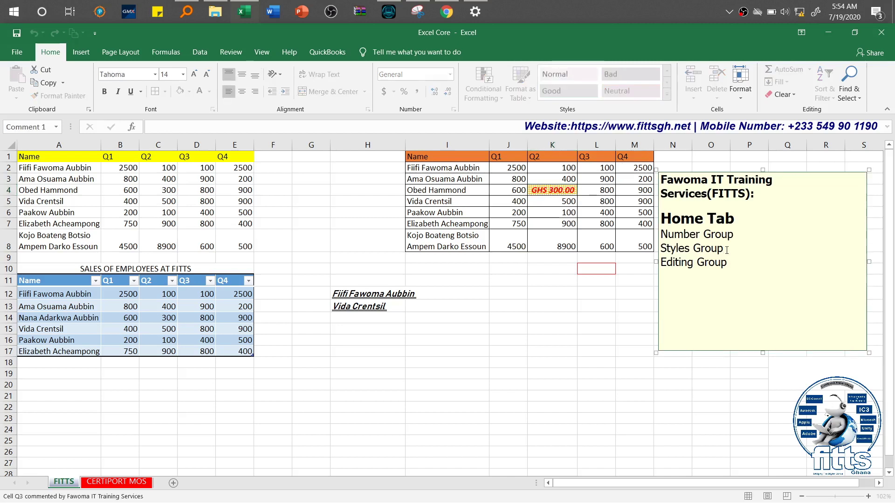
left_click_drag(726, 250, 662, 250)
key("BackSpace")
key("BackSpace")
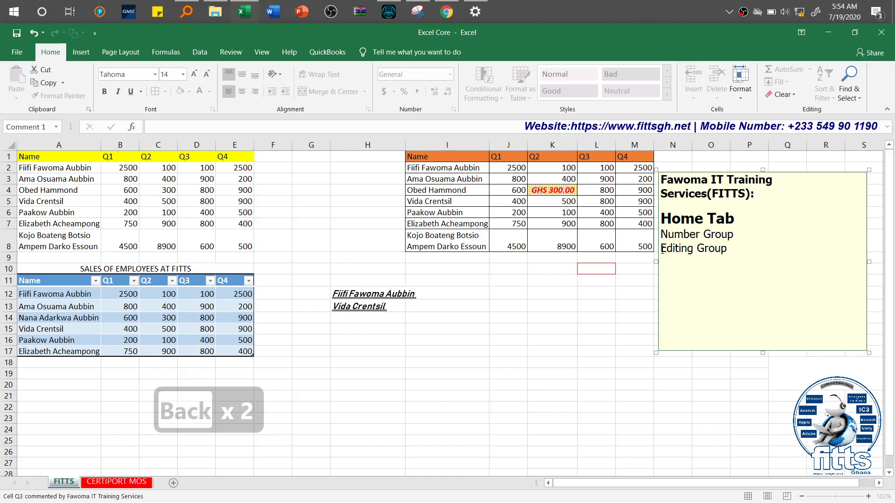
key("ctrl+shift+s")
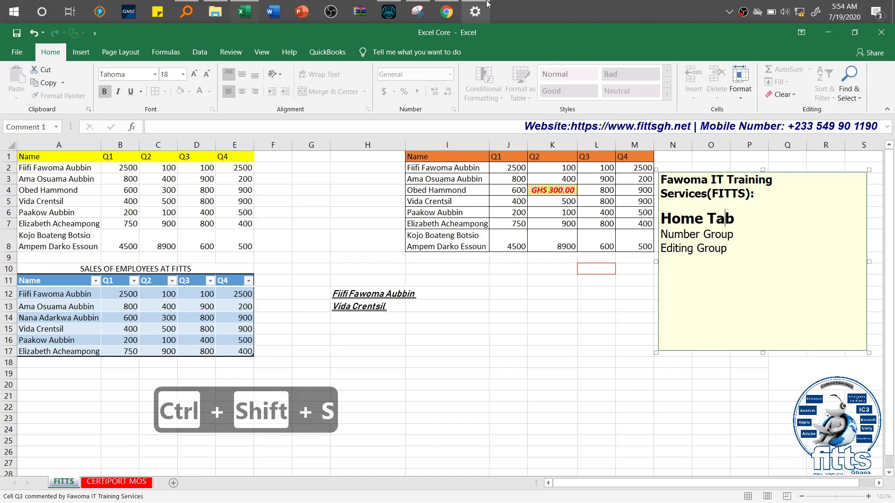
left_click(654, 4)
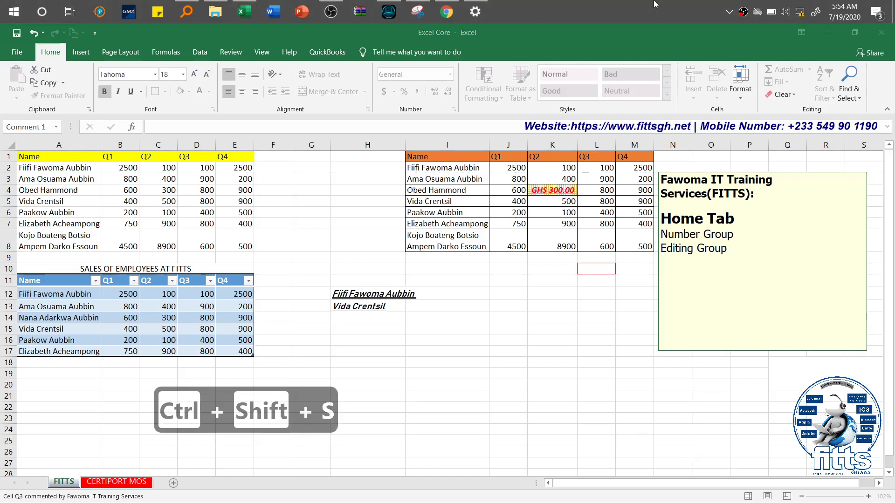